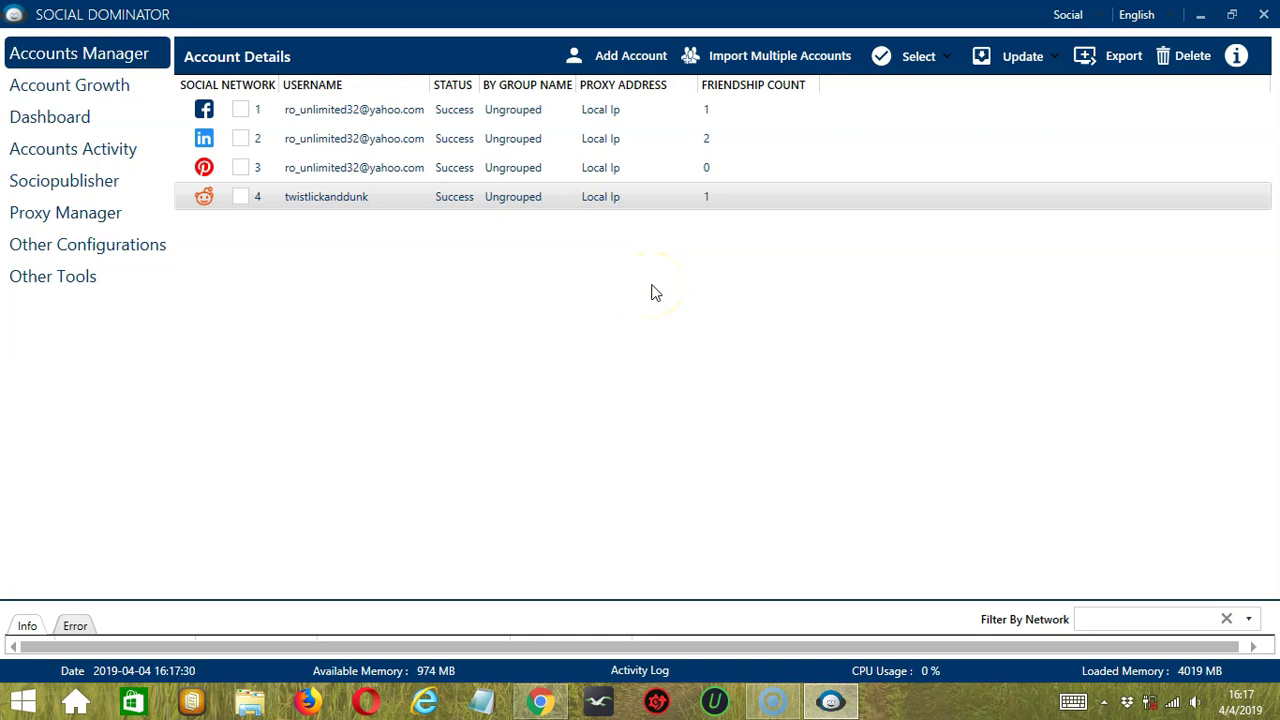
# Open the tools of the Reddit account and switch to its Downvote activity configuration
pyautogui.click(335, 205)
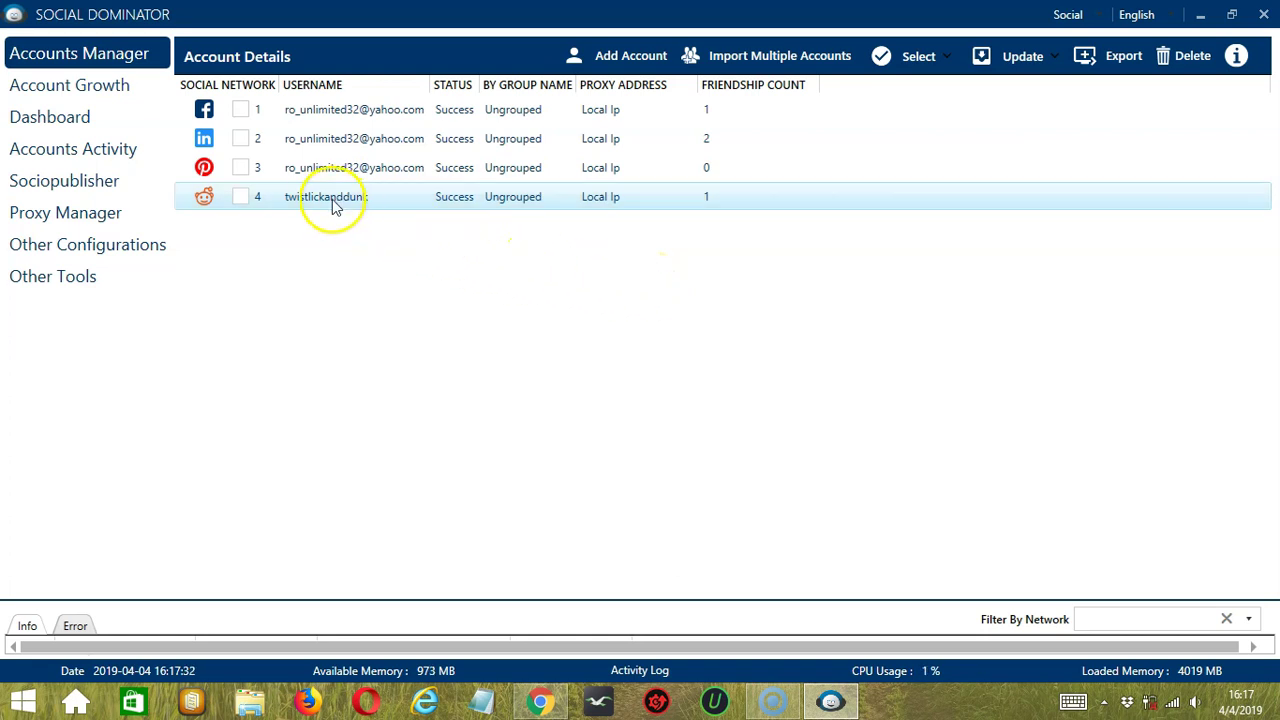
pyautogui.rightClick(335, 203)
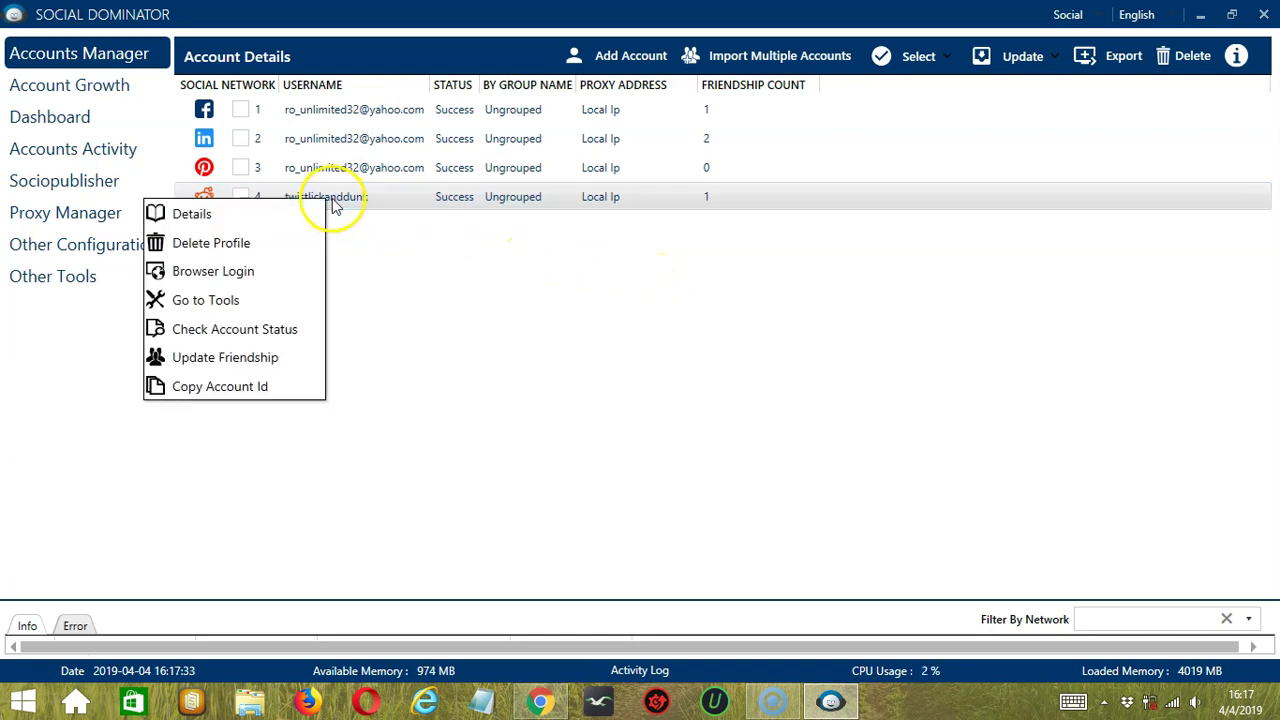
pyautogui.click(286, 301)
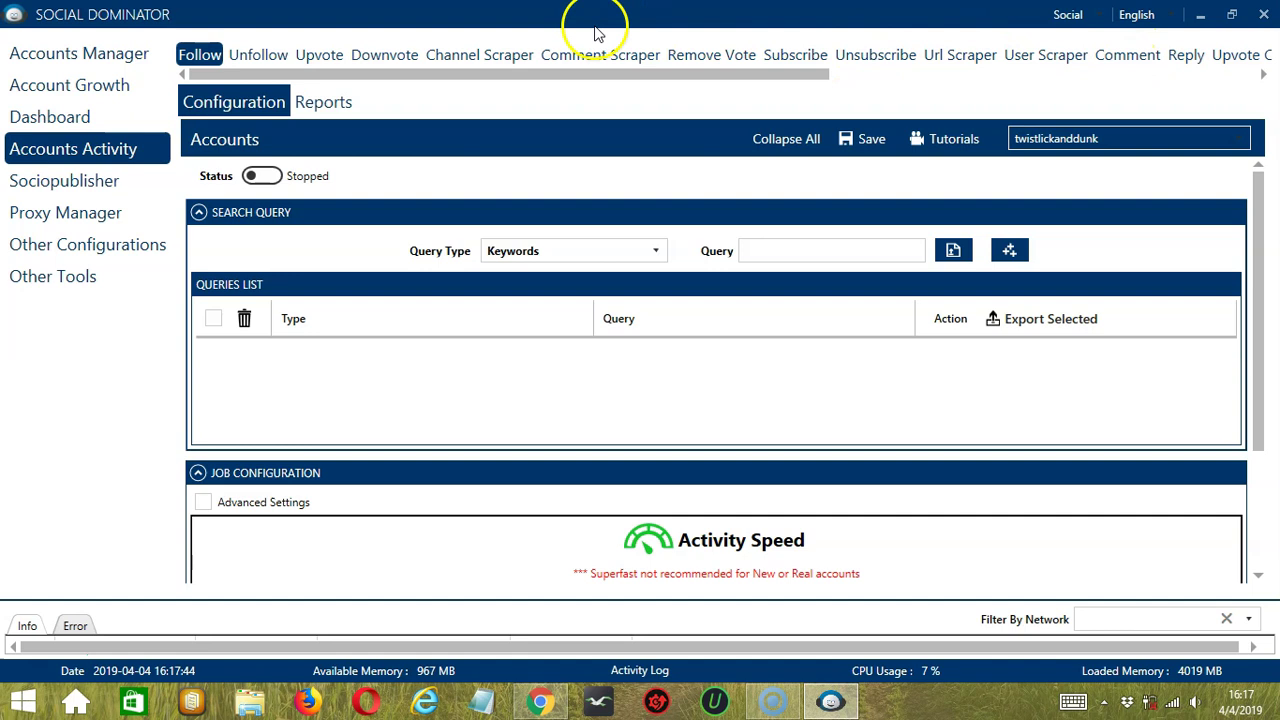
pyautogui.click(375, 60)
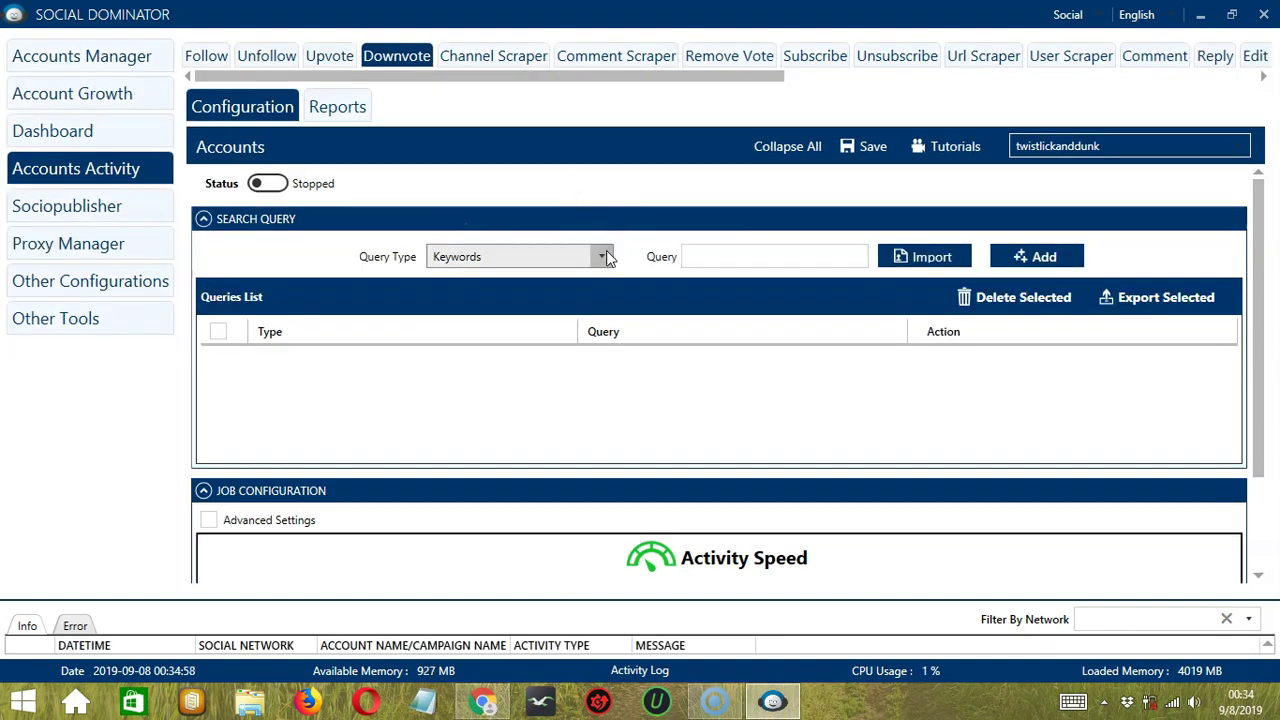
pyautogui.click(606, 256)
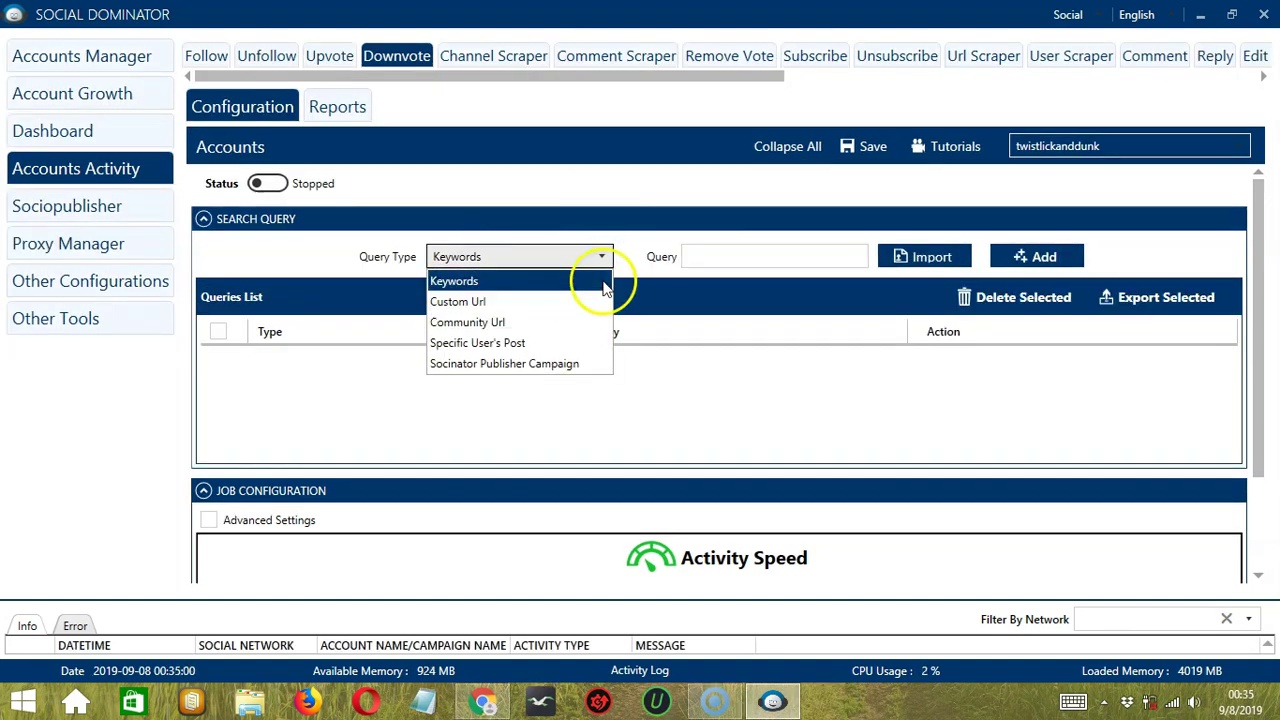
pyautogui.click(606, 258)
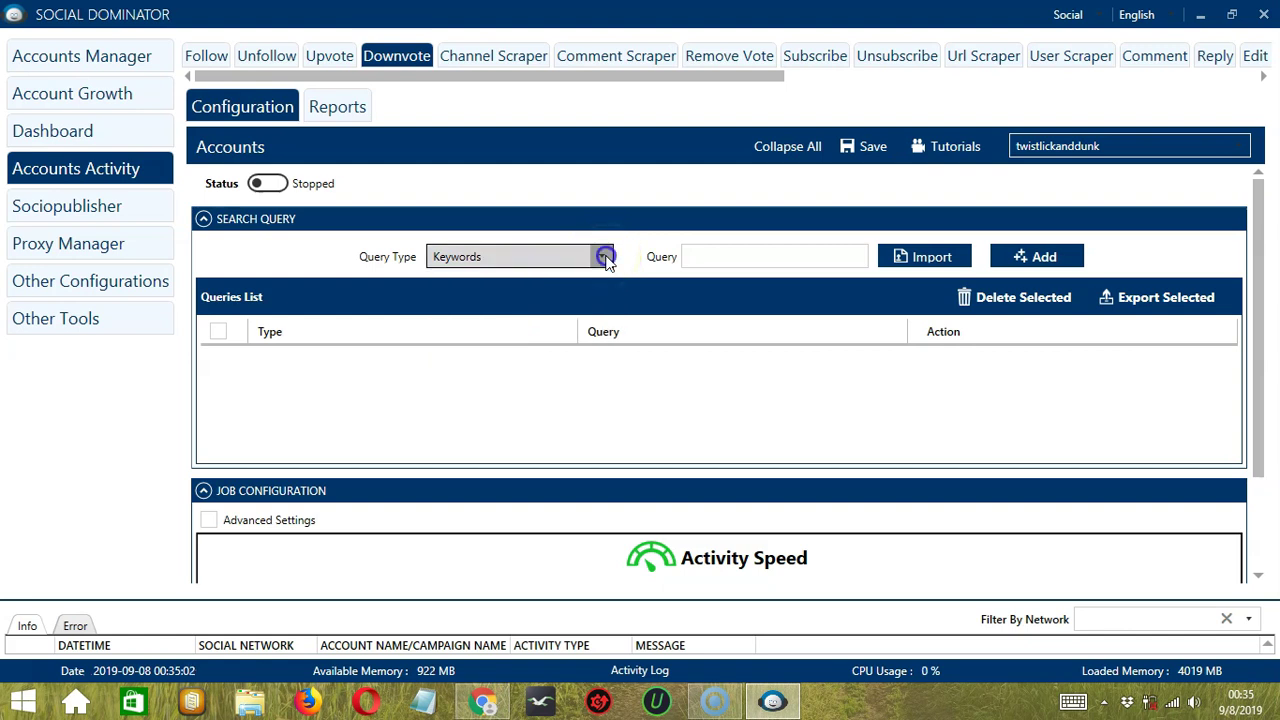
pyautogui.click(704, 253)
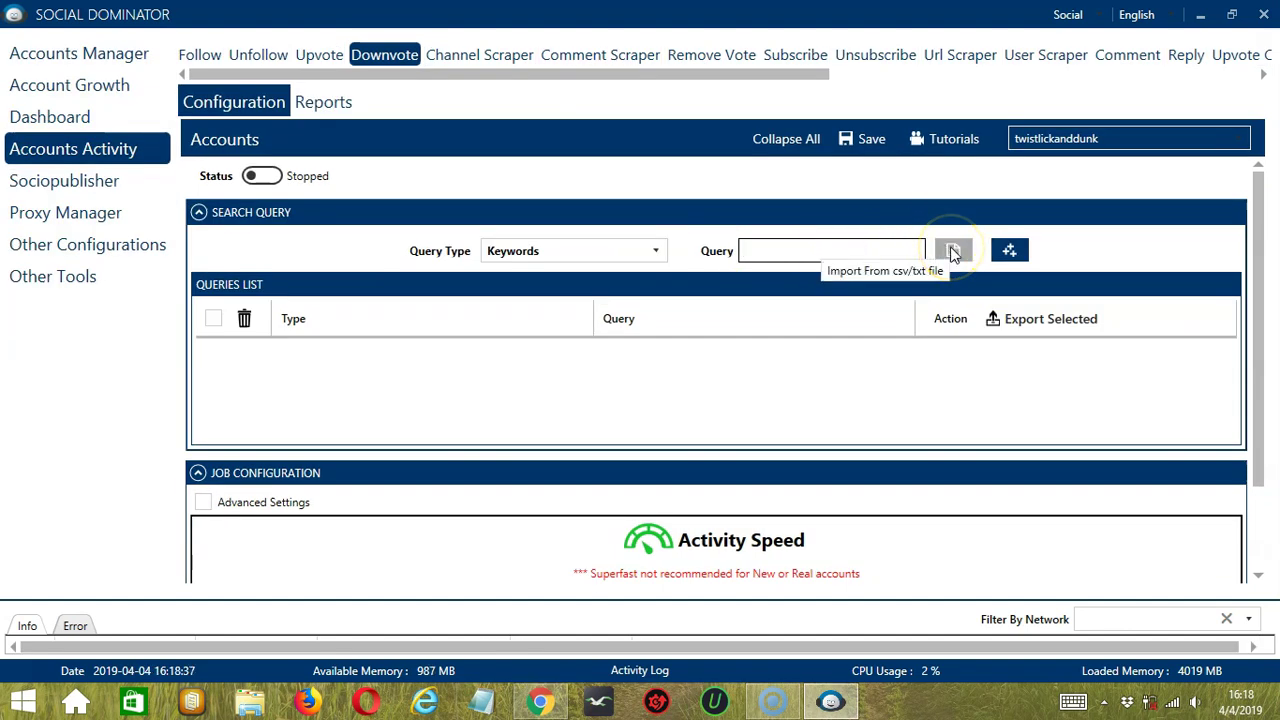
pyautogui.click(953, 252)
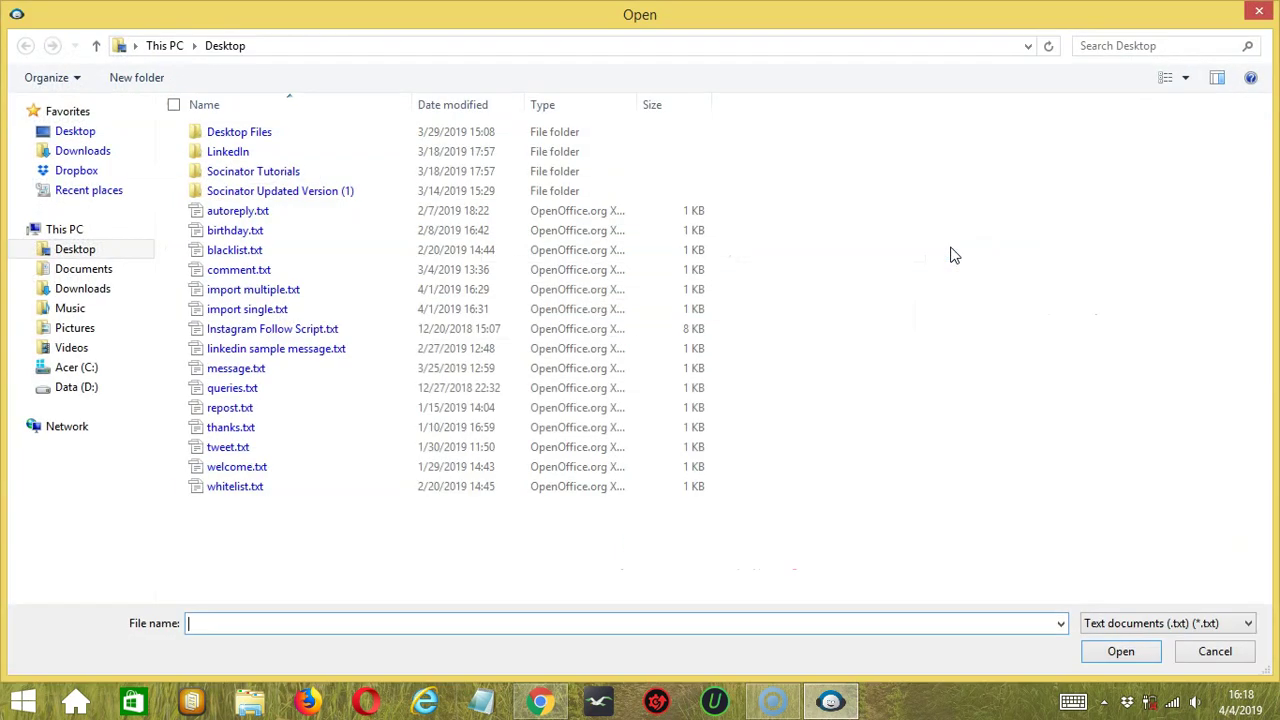
pyautogui.click(1205, 653)
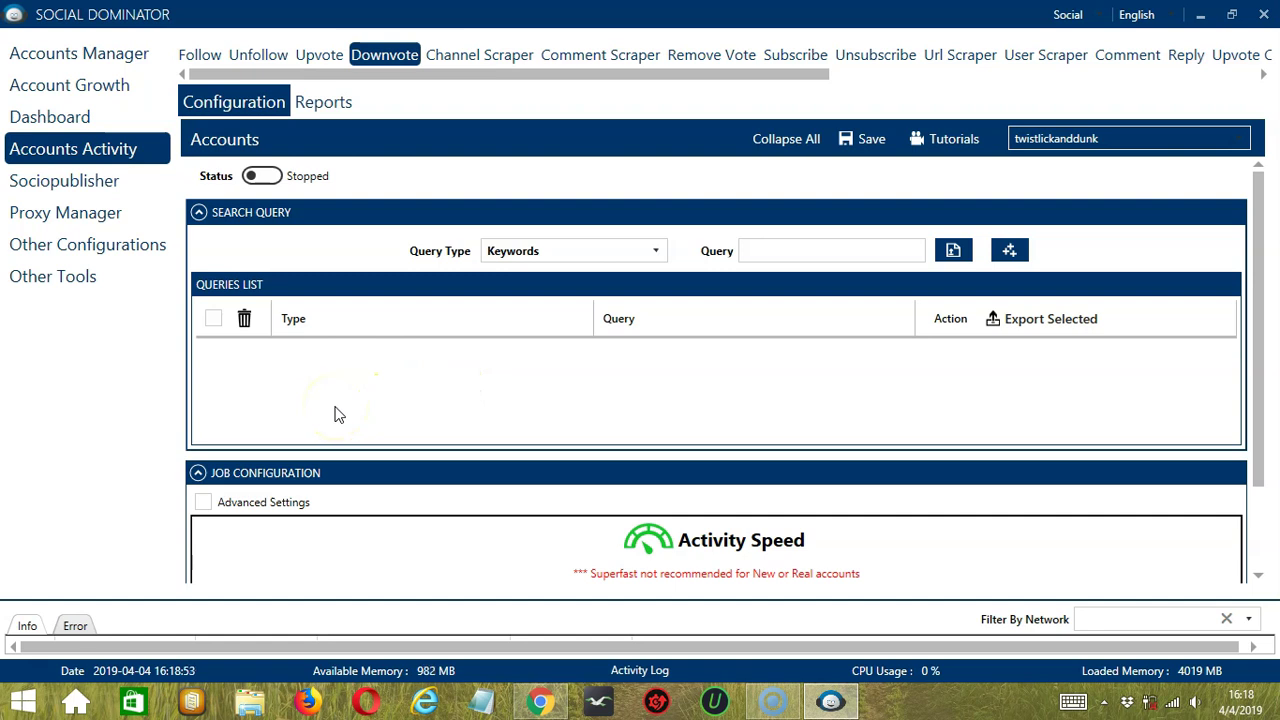
# Add the keyword "worst" to the downvote queries list
pyautogui.click(846, 248)
pyautogui.write('worst')
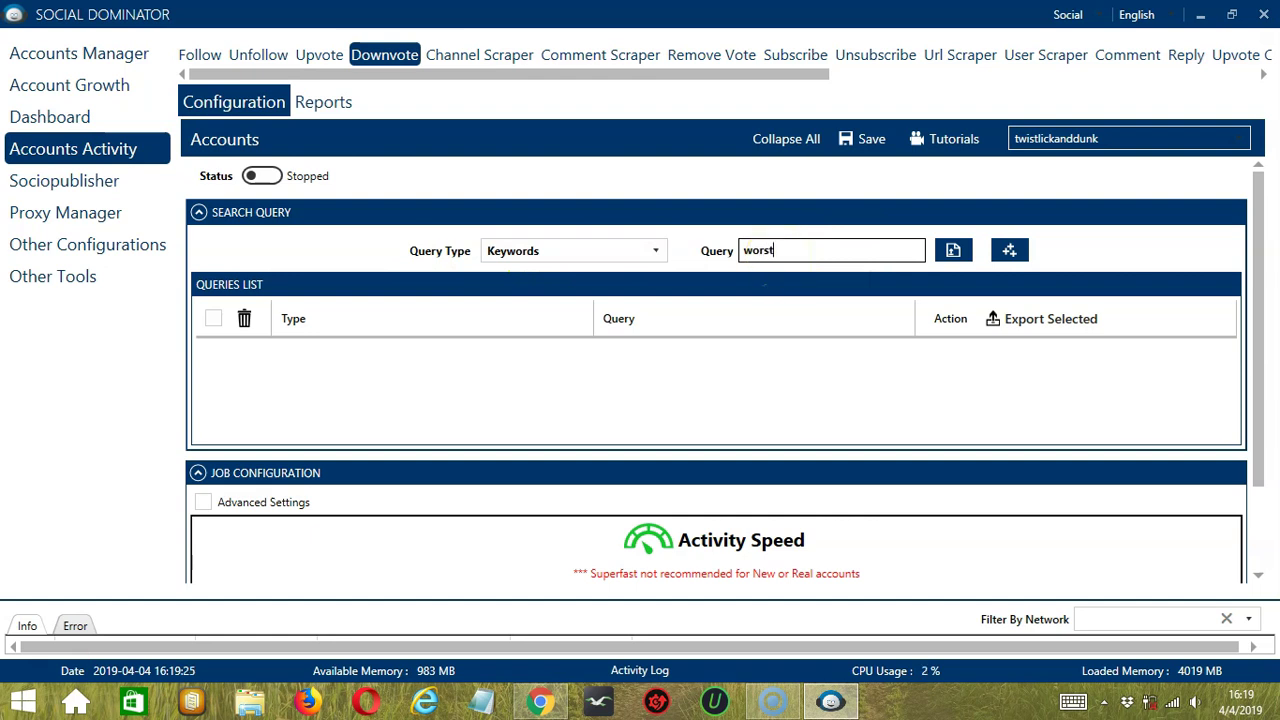
pyautogui.click(1009, 250)
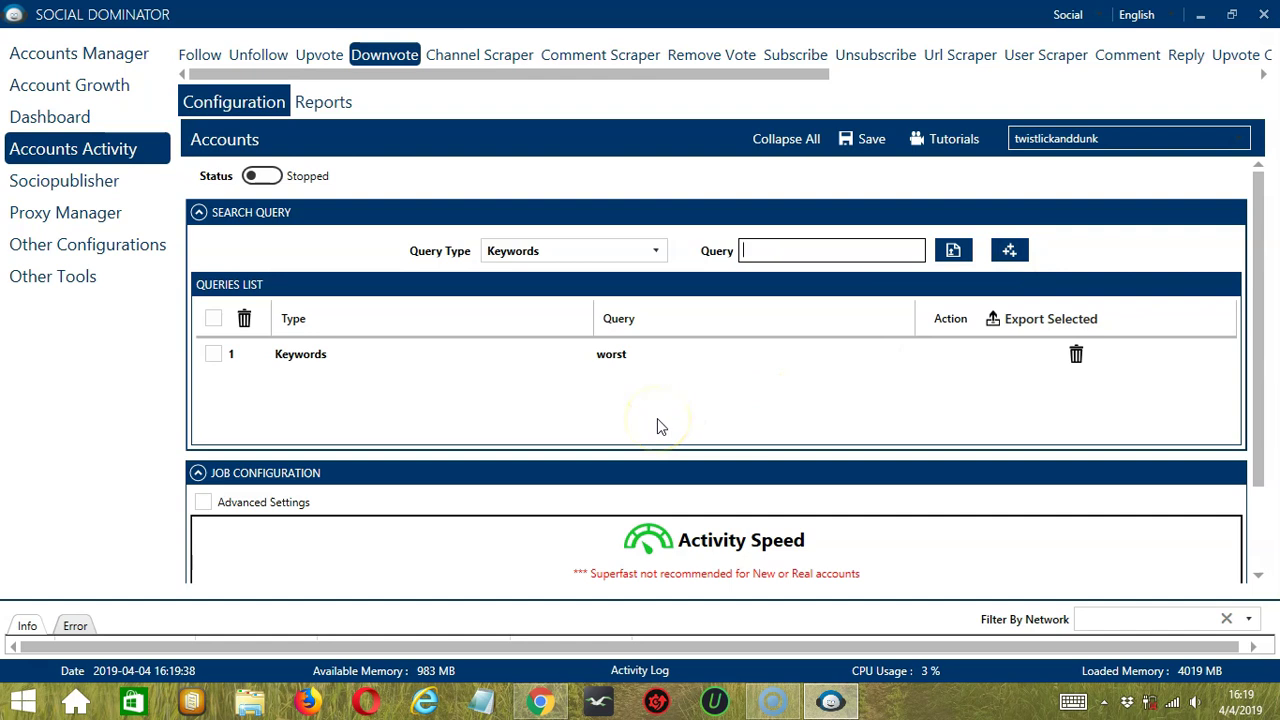
pyautogui.click(615, 367)
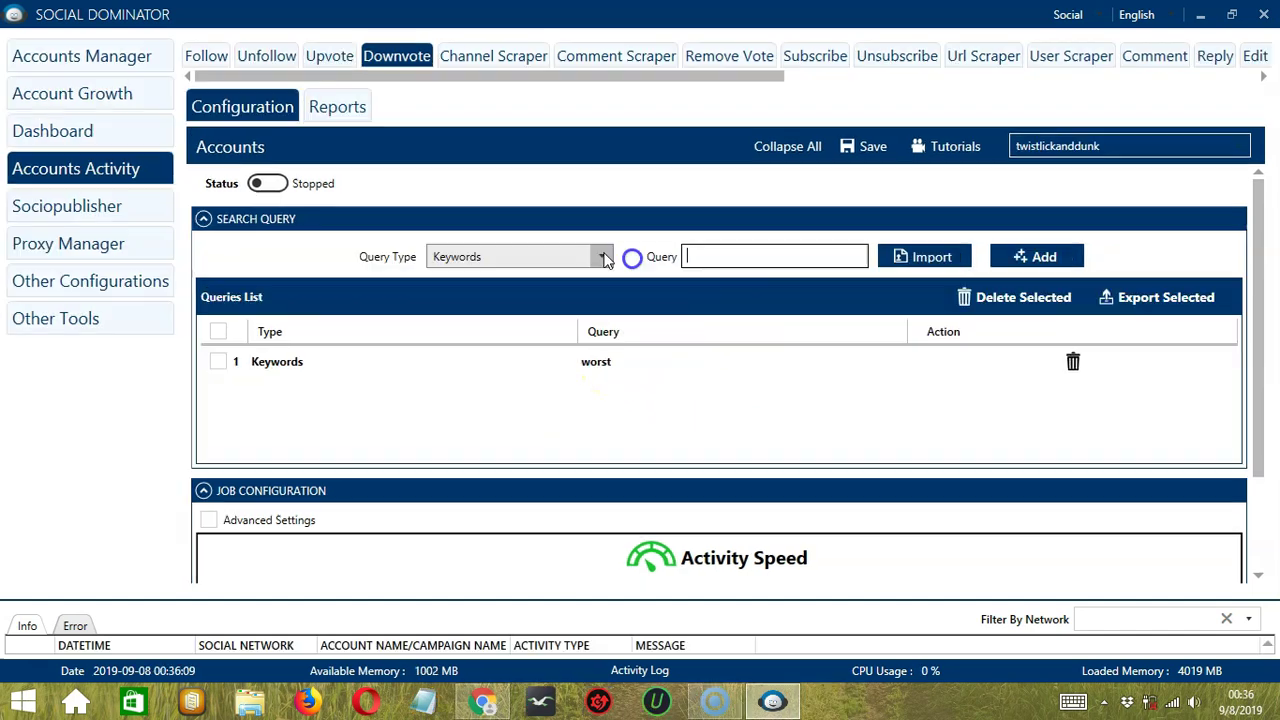
# Set the query type to Custom Url and copy the link of the r/gameofthrones "New Season 8 Poster" post in Chrome
pyautogui.click(602, 256)
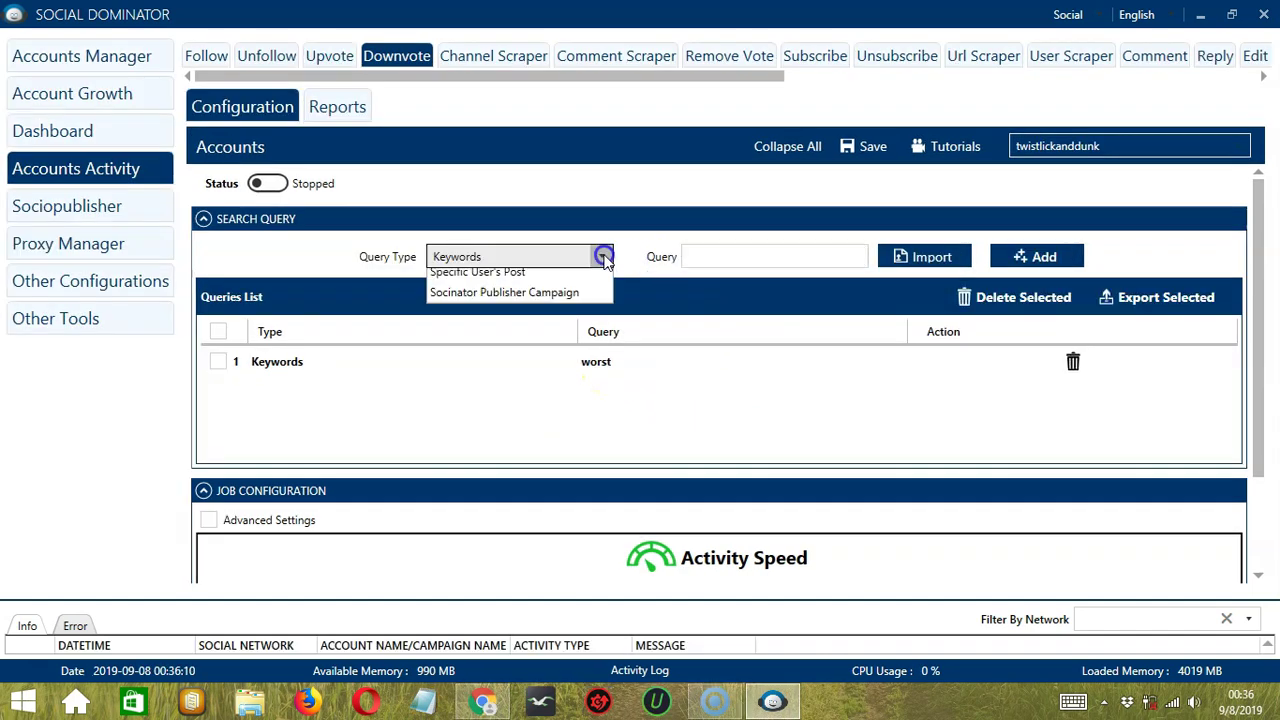
pyautogui.click(590, 302)
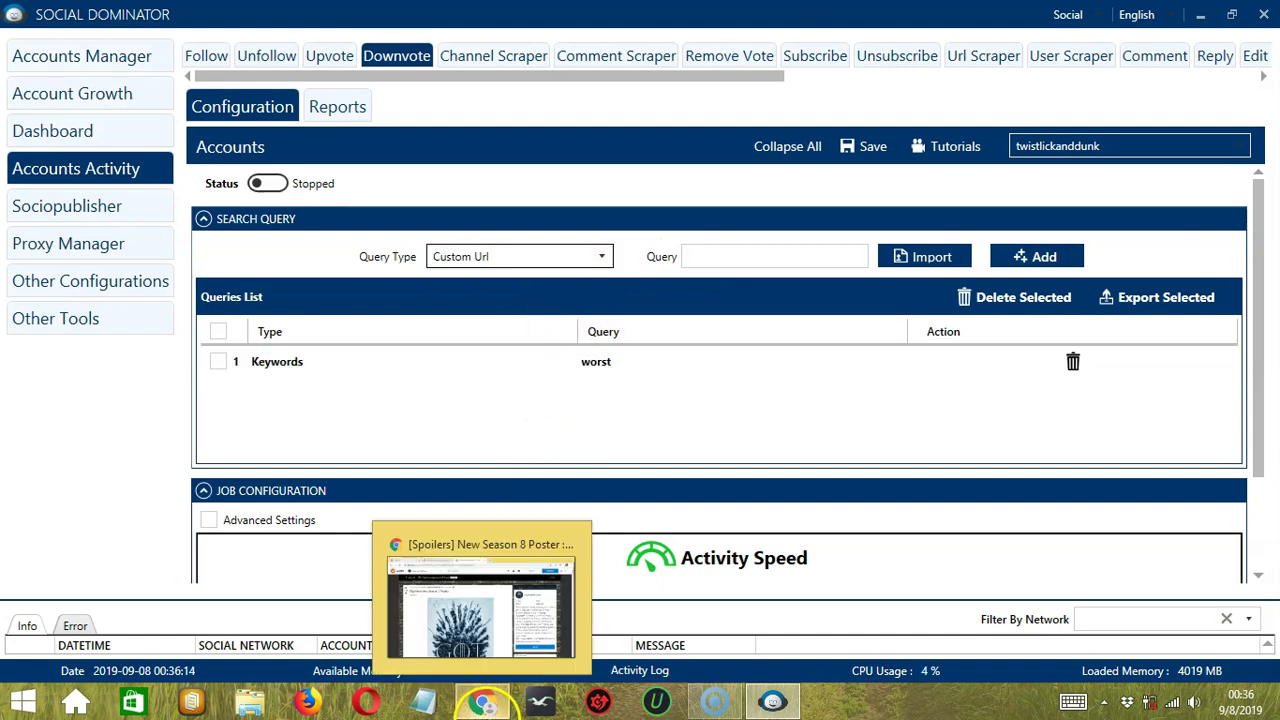
pyautogui.click(484, 702)
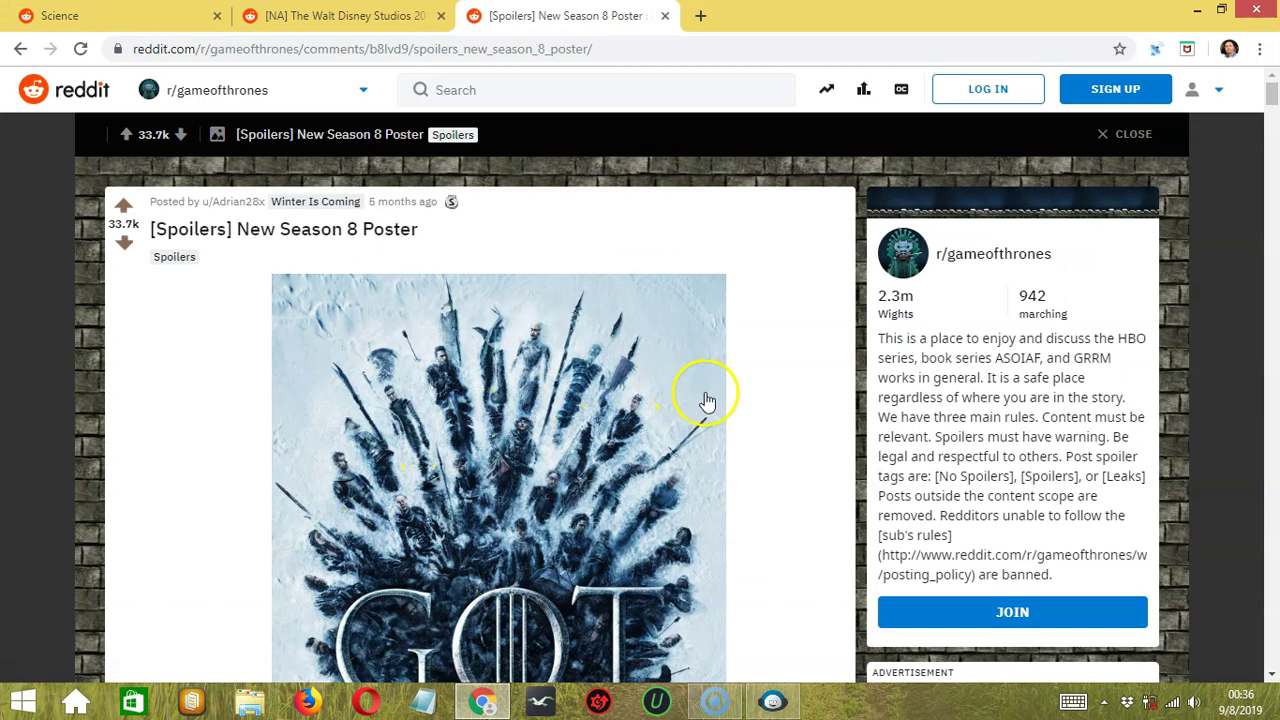
pyautogui.scroll(-5, 767, 460)
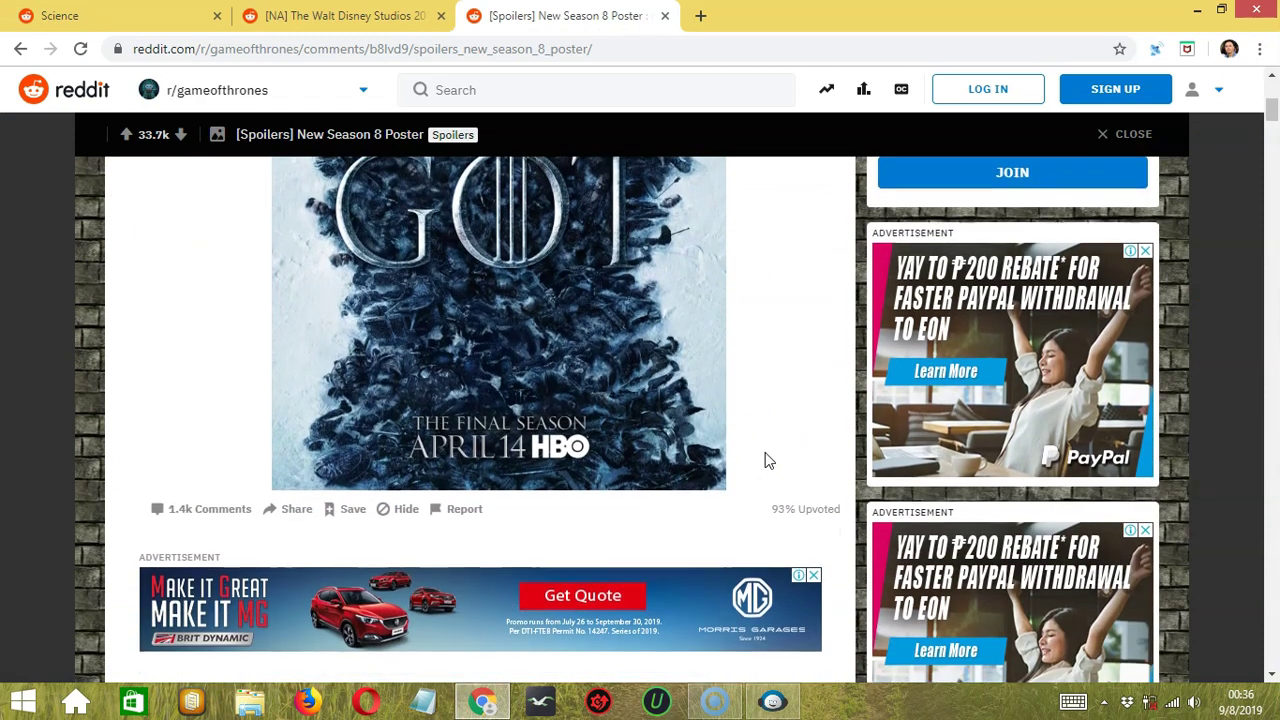
pyautogui.click(297, 512)
pyautogui.click(334, 544)
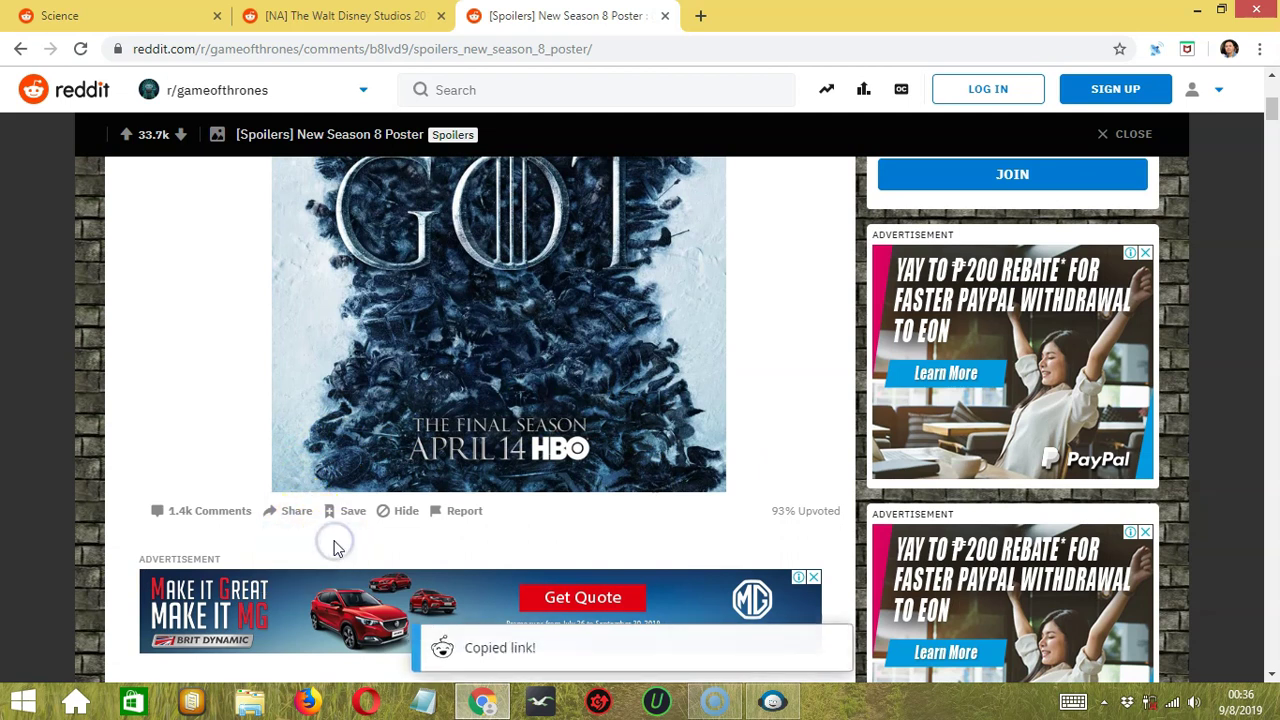
# Switch back to Social Dominator and add the copied post link to the queries list
pyautogui.click(778, 703)
pyautogui.click(773, 260)
pyautogui.hotkey('ctrl', 'v')
pyautogui.click(1040, 256)
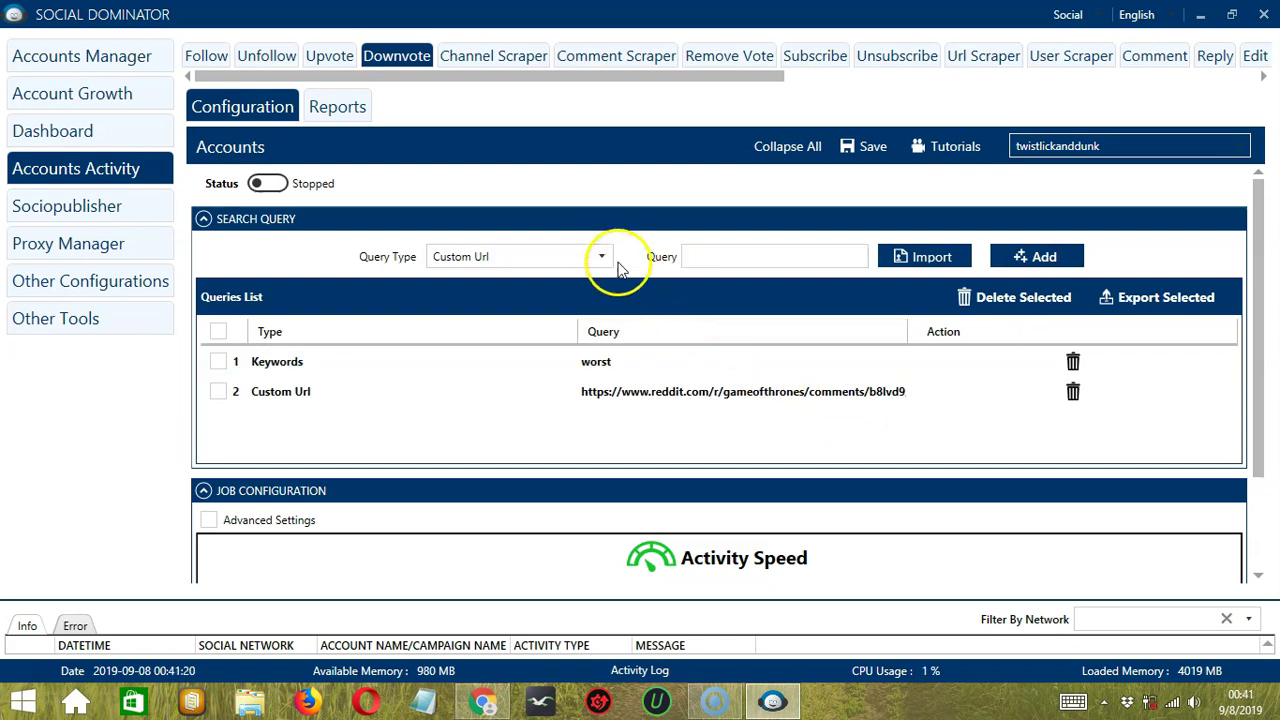
# Set the query type to Community Url and copy the address of the r/spoilers community page in Chrome
pyautogui.click(603, 256)
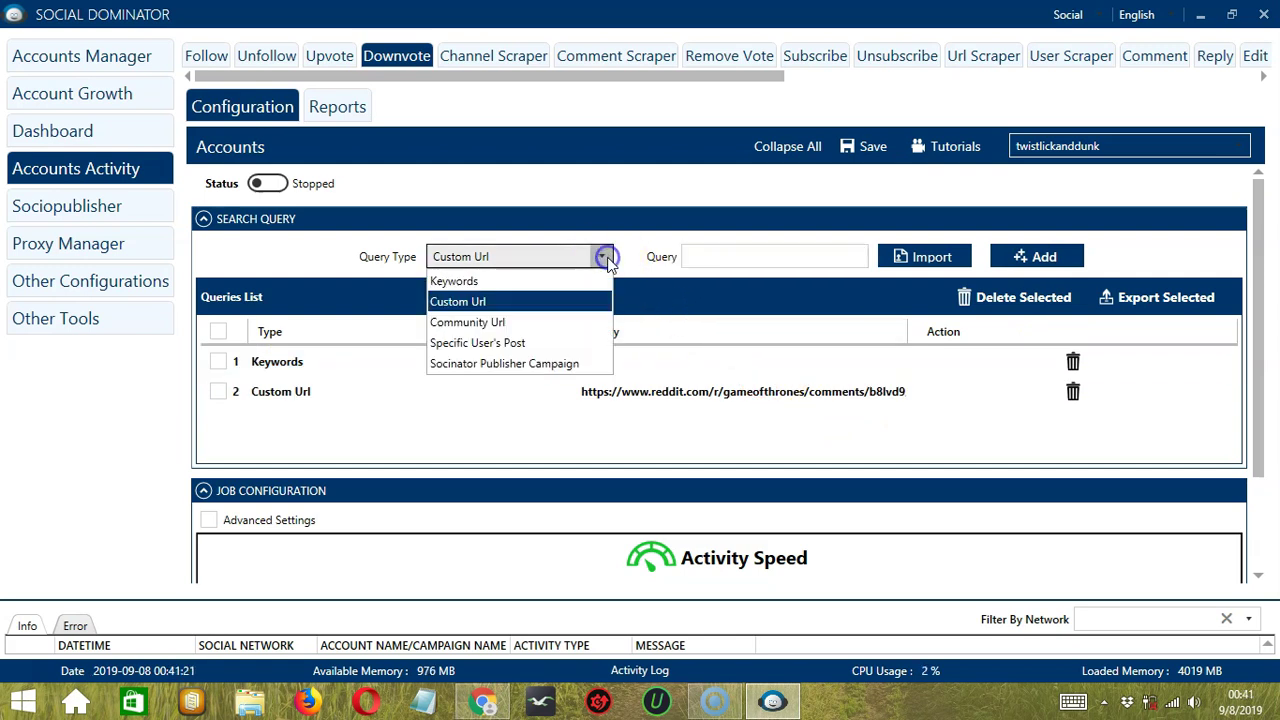
pyautogui.click(560, 325)
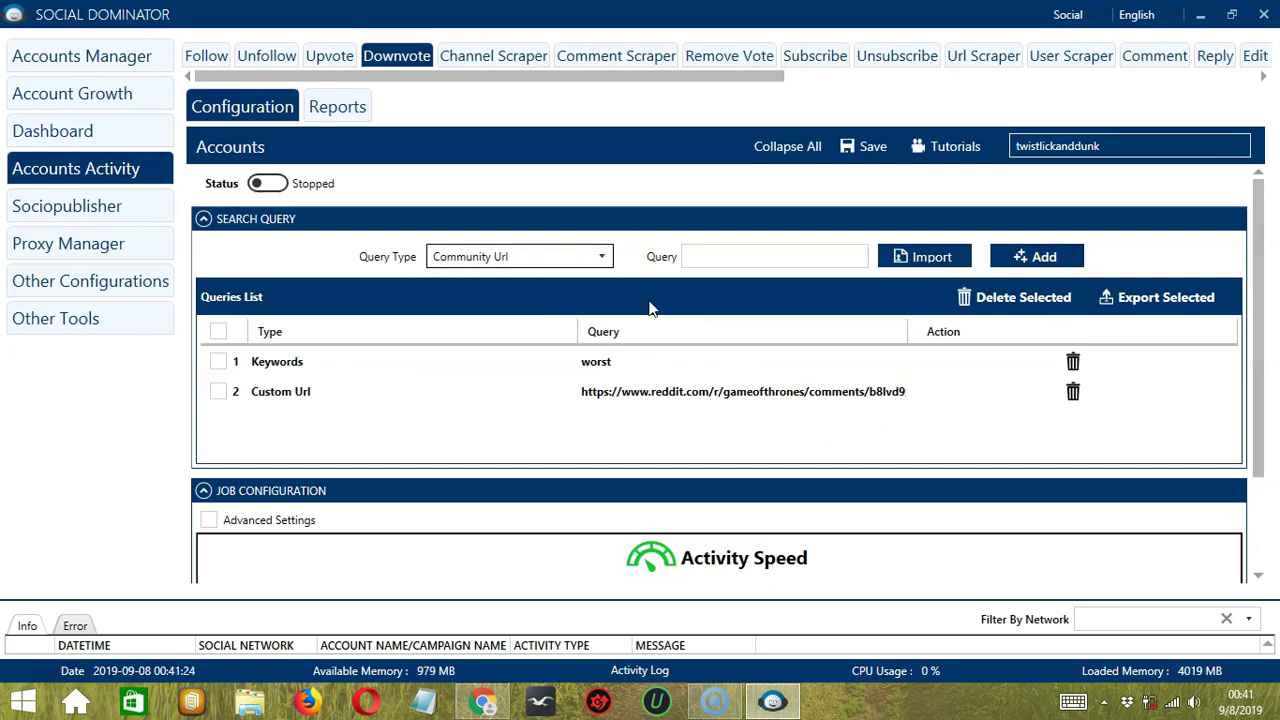
pyautogui.click(600, 338)
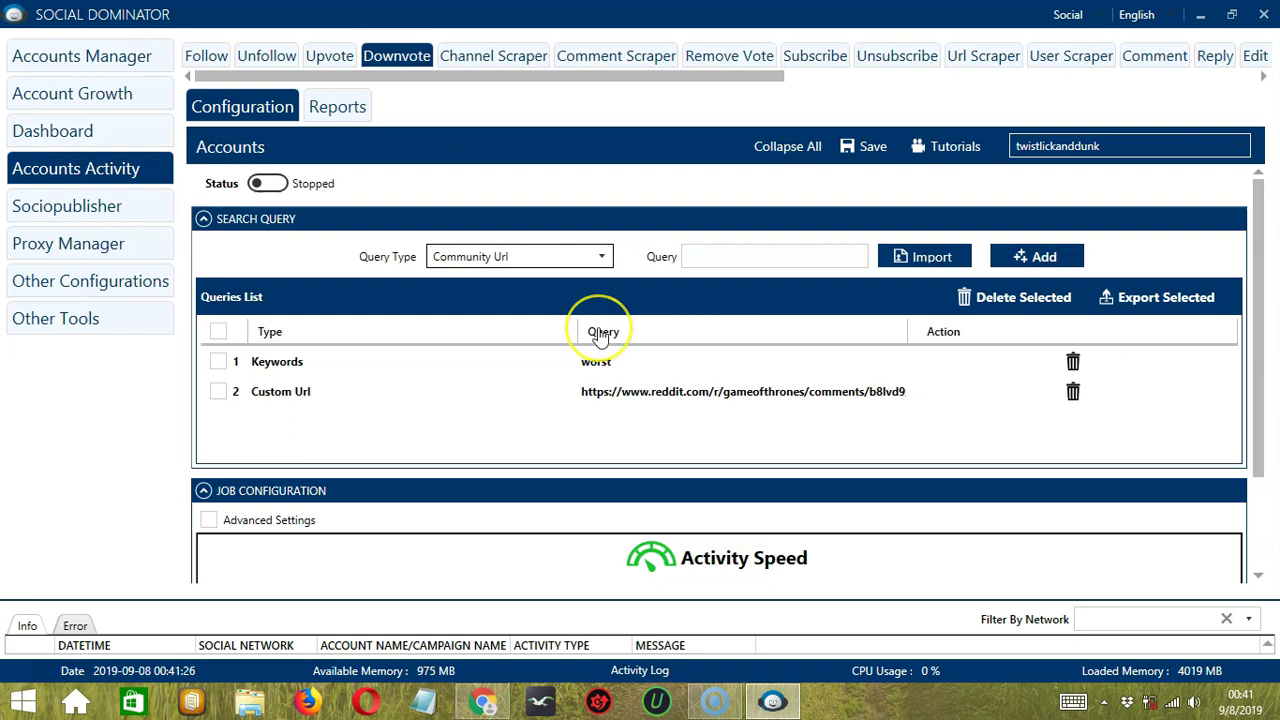
pyautogui.click(483, 702)
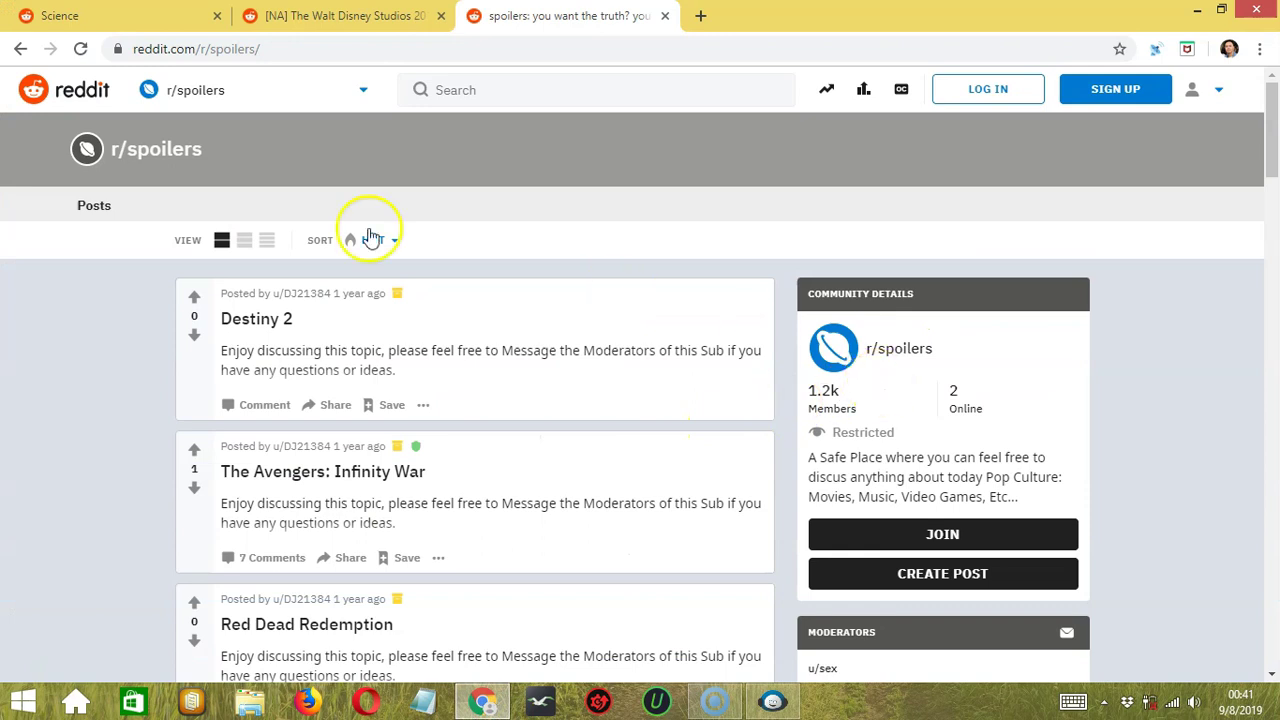
pyautogui.click(260, 48)
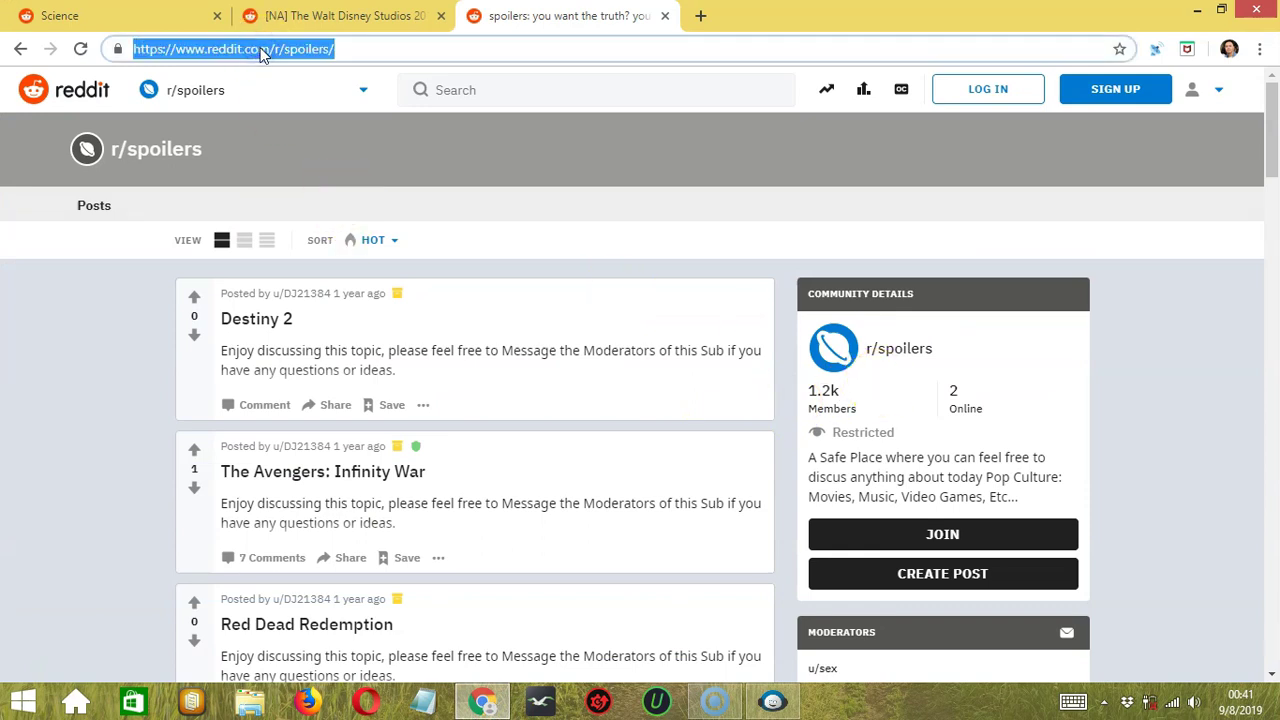
pyautogui.hotkey('ctrl', 'c')
pyautogui.hotkey('alt', 'Tab')
pyautogui.click(755, 257)
pyautogui.hotkey('ctrl', 'v')
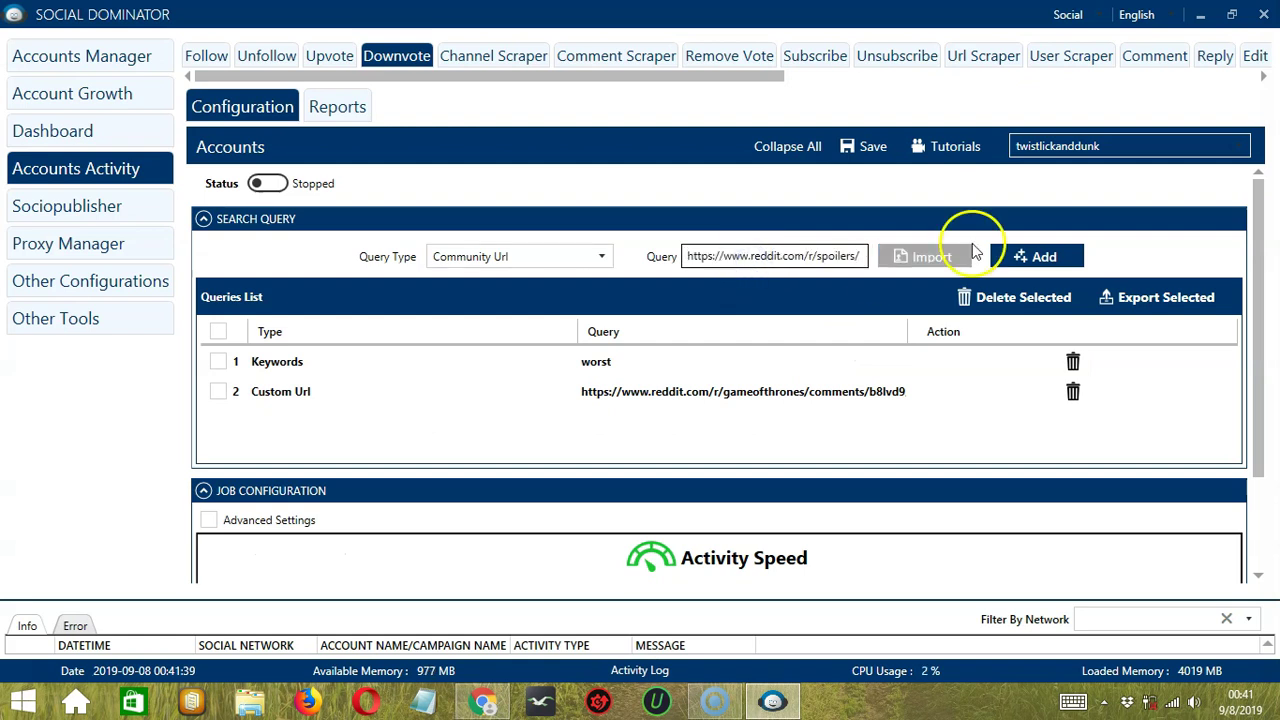
pyautogui.click(1037, 257)
# Set the query type to Specific User's Post and copy the address of the "Destiny 2" author's posts page in Chrome
pyautogui.click(602, 256)
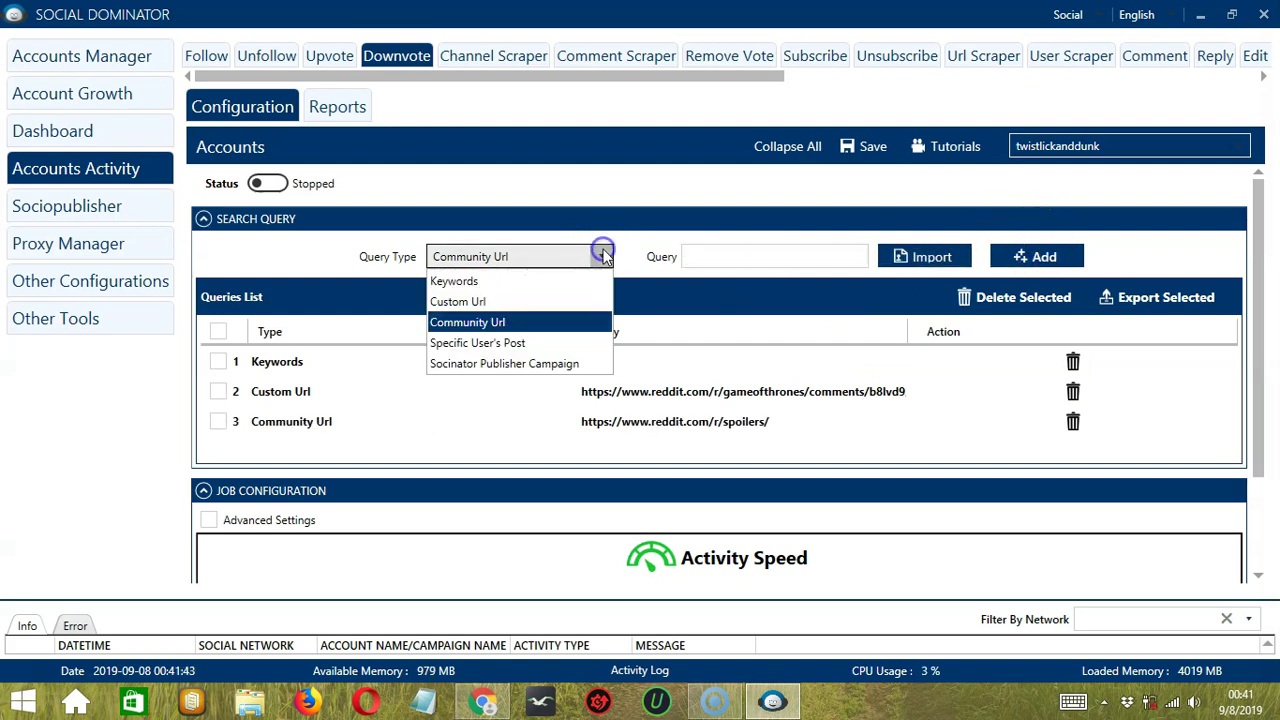
pyautogui.click(537, 343)
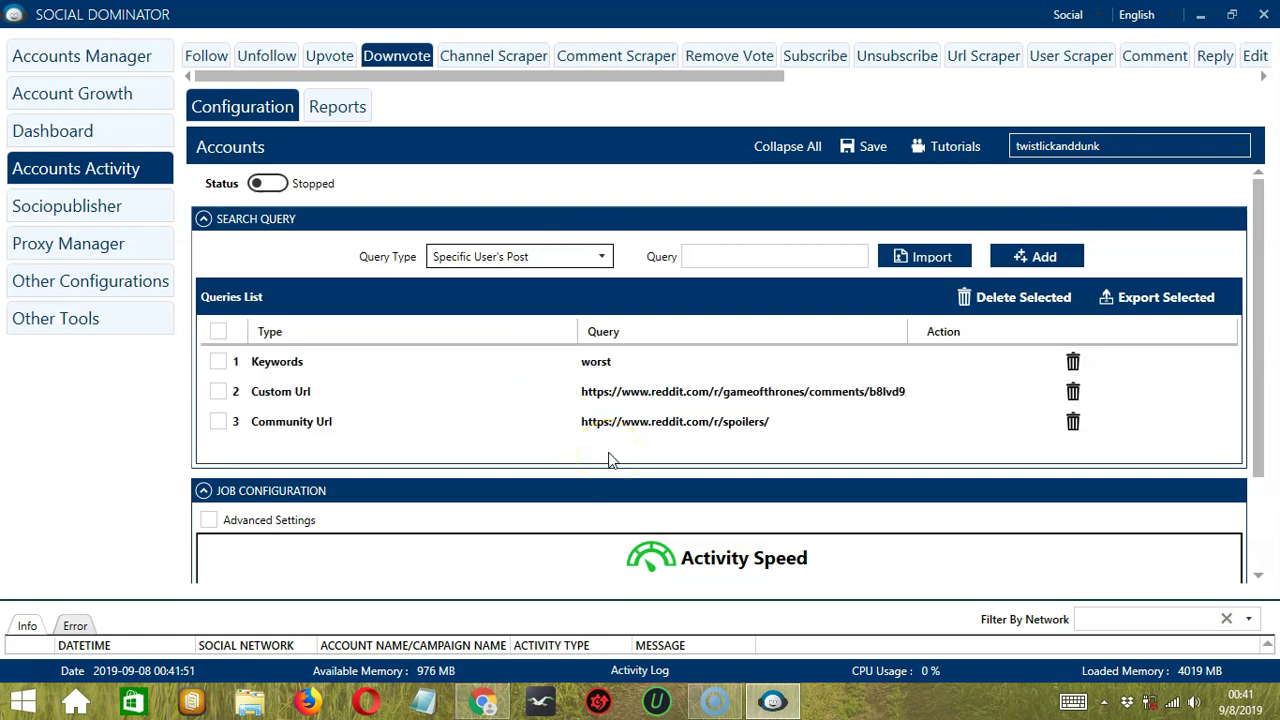
pyautogui.click(484, 701)
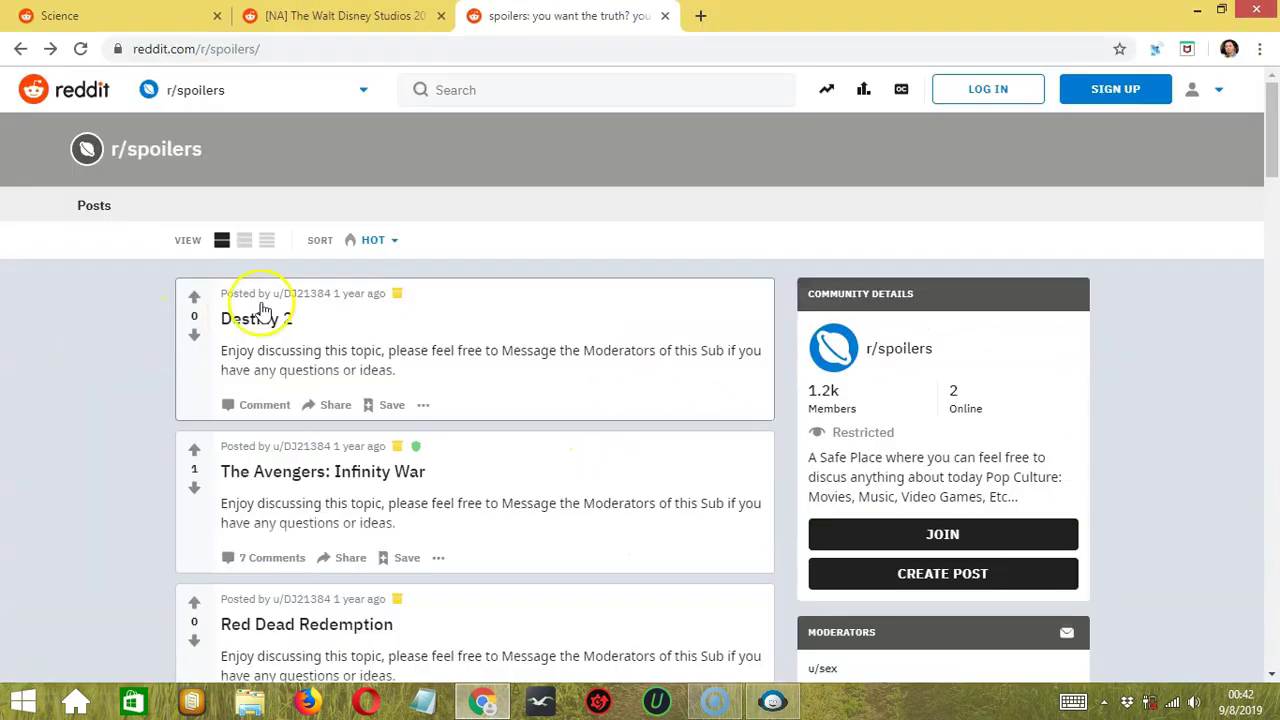
pyautogui.click(304, 294)
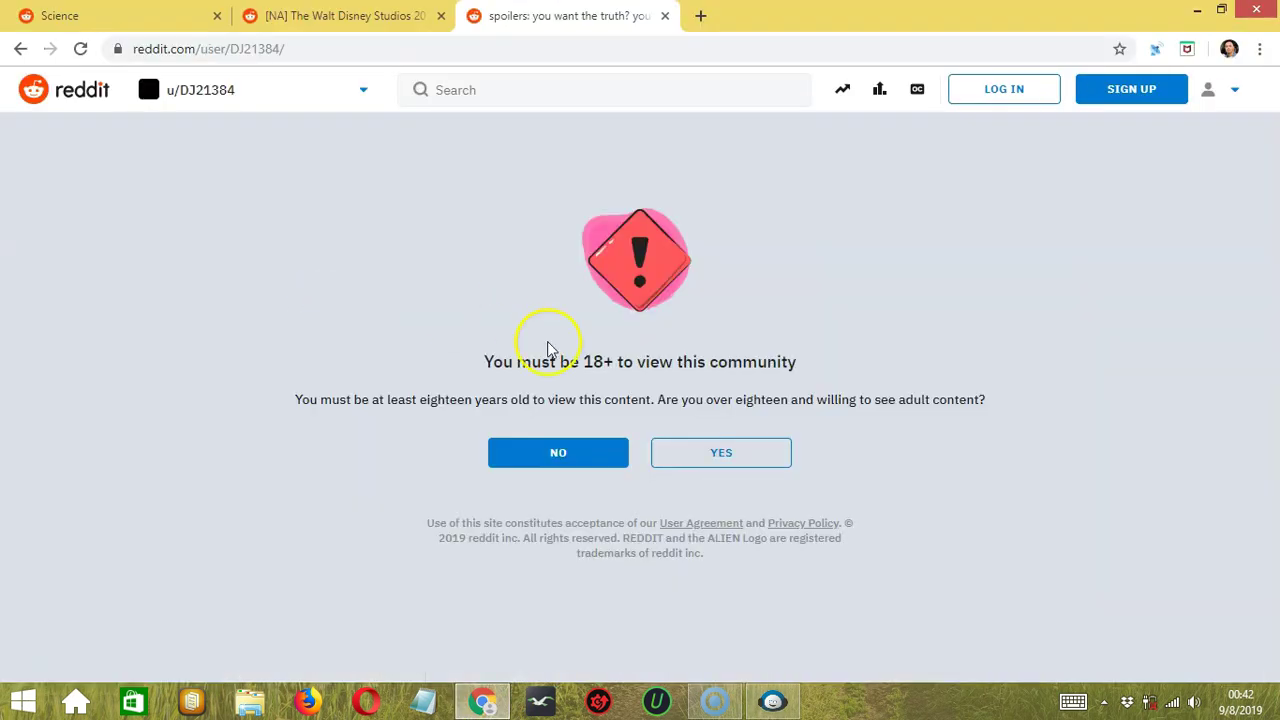
pyautogui.click(703, 458)
pyautogui.click(306, 139)
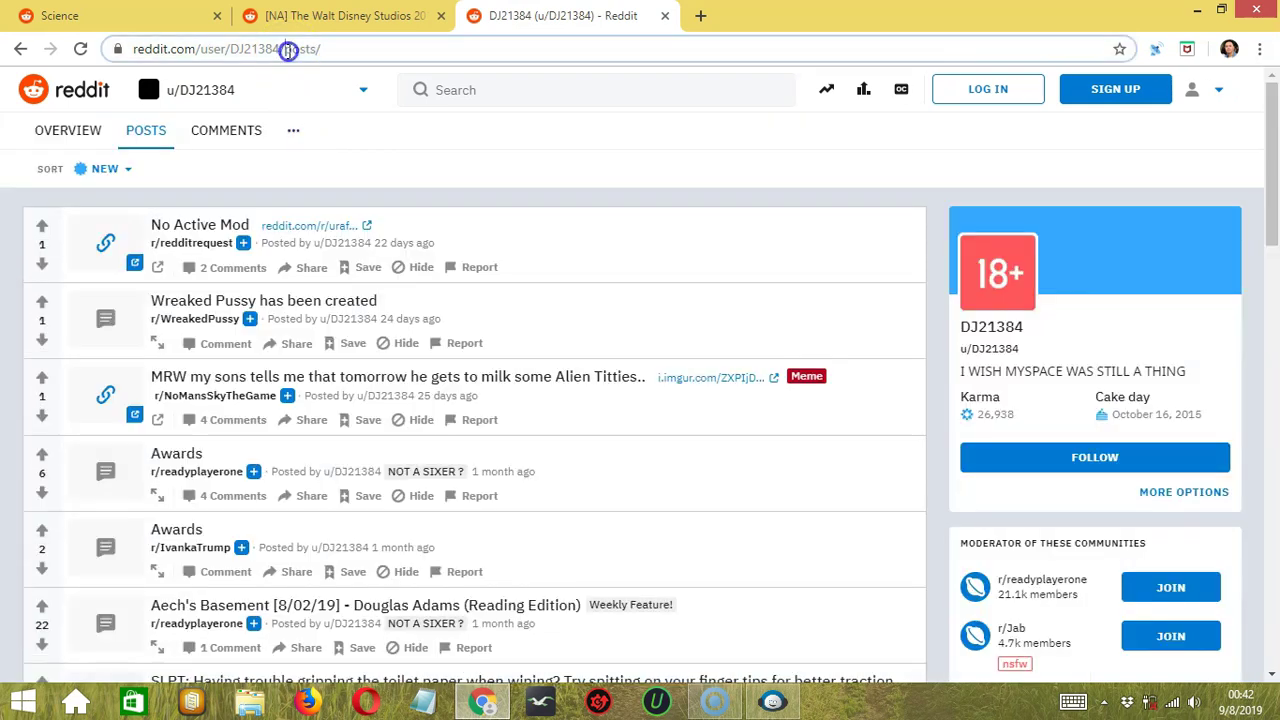
pyautogui.click(288, 49)
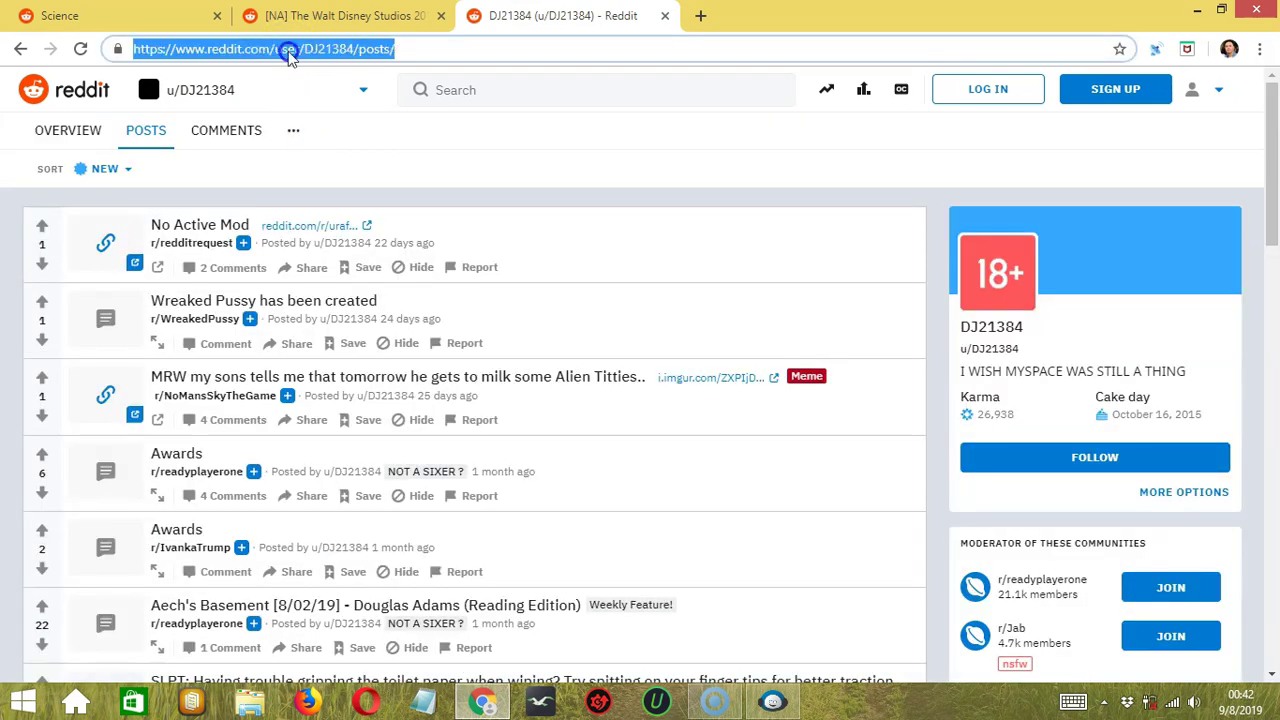
pyautogui.hotkey('ctrl', 'c')
# Switch to Social Dominator and add the copied user posts address to the queries list
pyautogui.hotkey('alt', 'Tab')
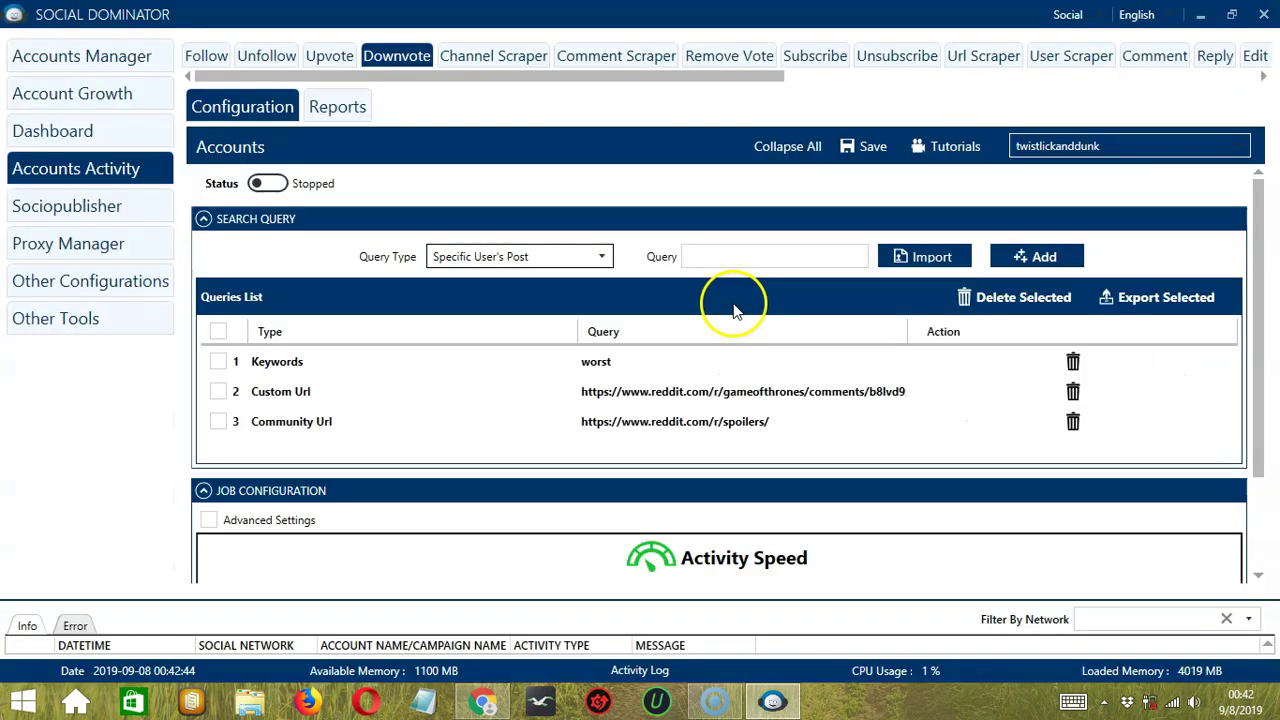
pyautogui.click(734, 260)
pyautogui.hotkey('ctrl', 'v')
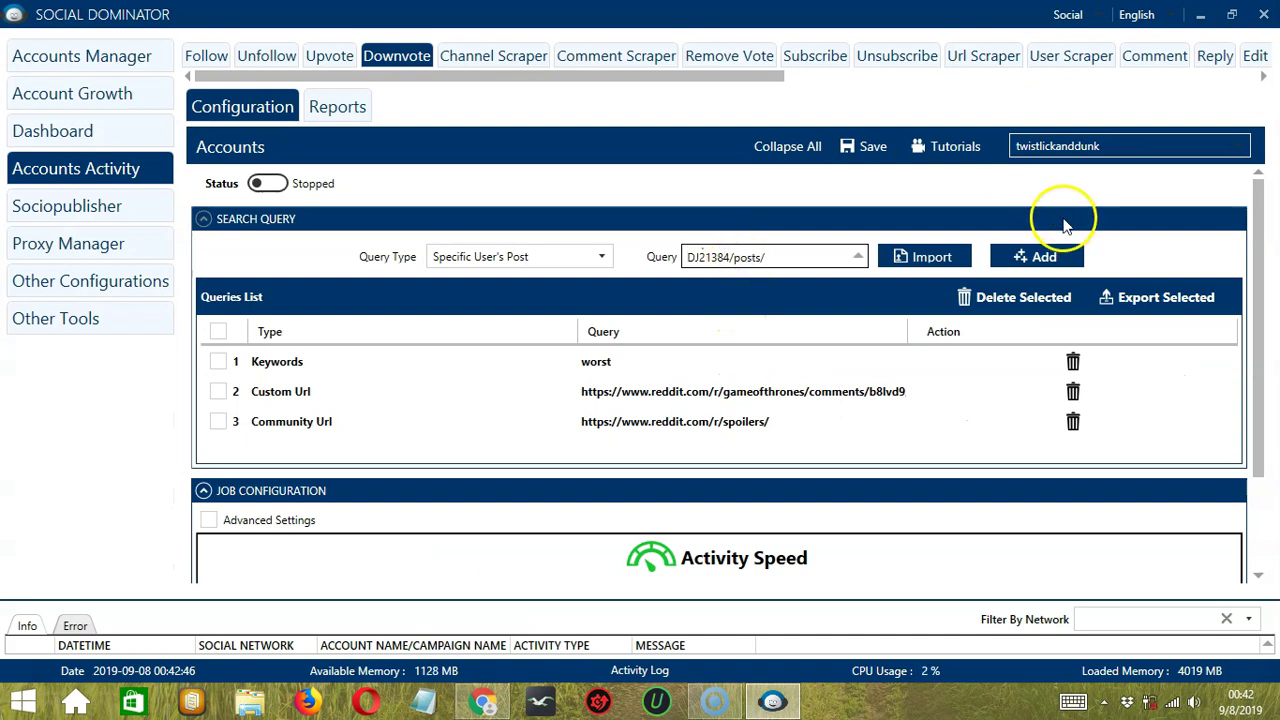
pyautogui.click(1045, 258)
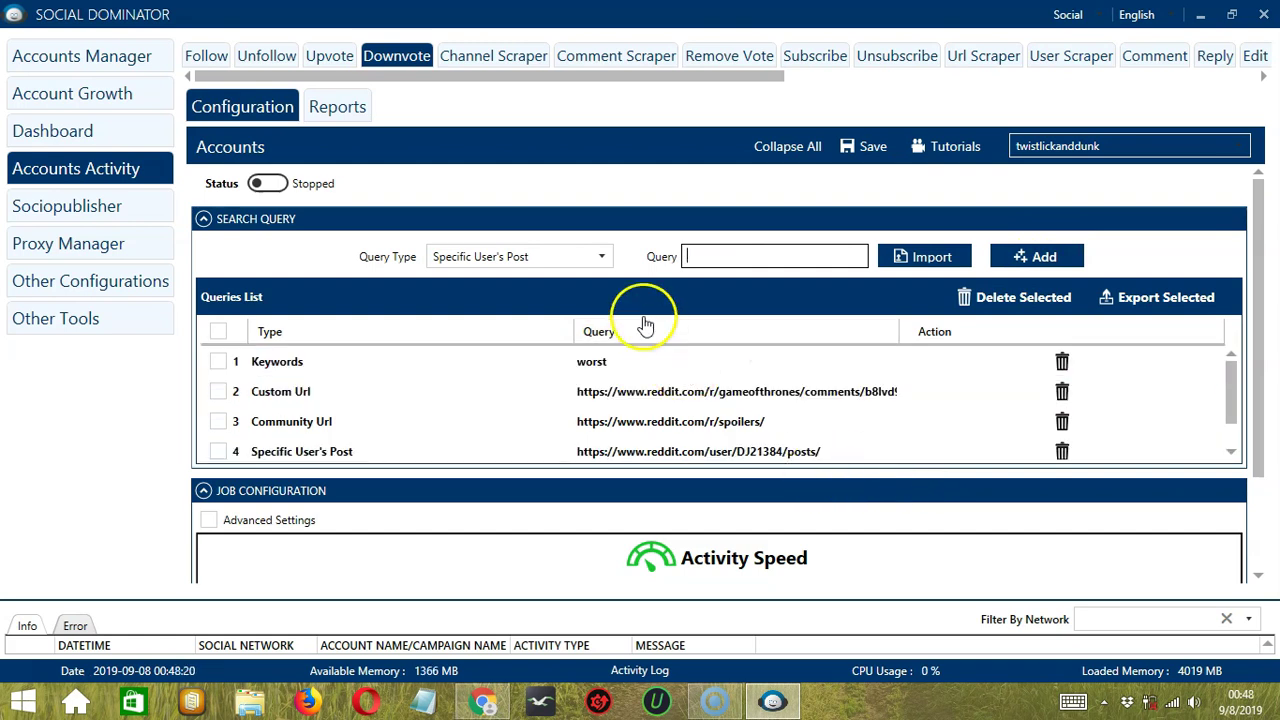
# Set the query type to Socinator Publisher Campaign and delete the "worst" keyword query from the queries list
pyautogui.click(603, 258)
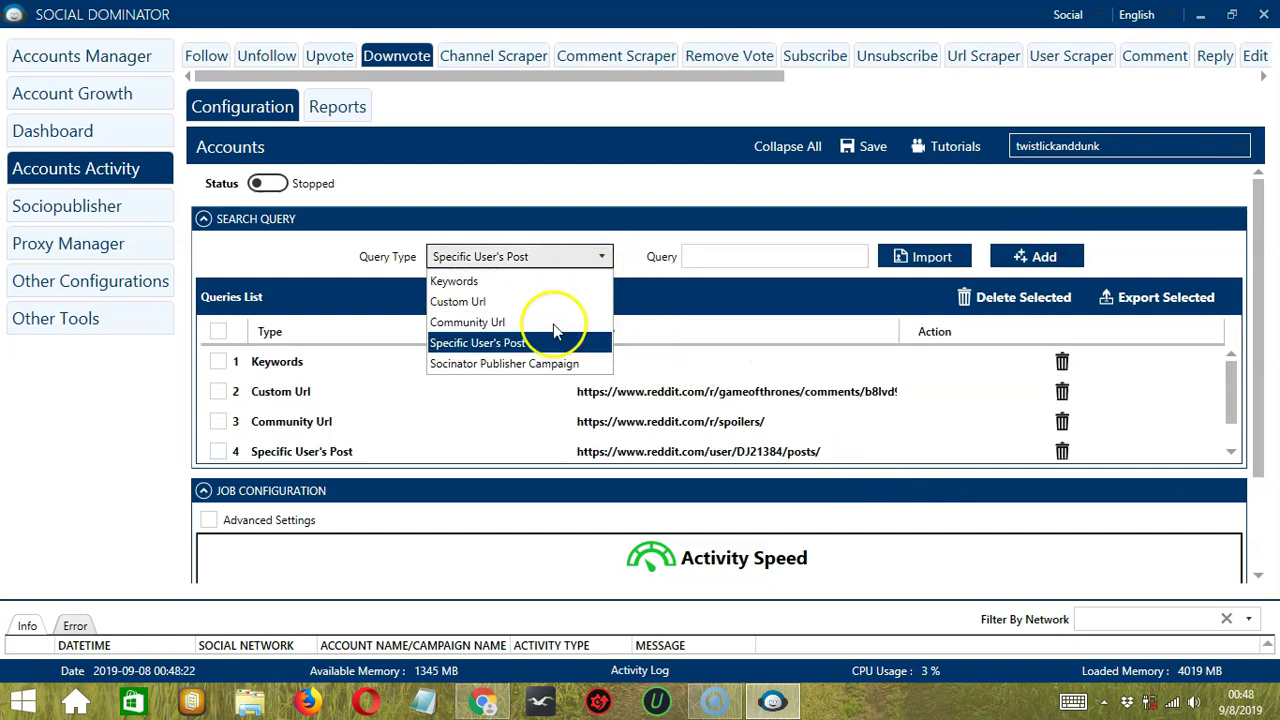
pyautogui.click(554, 362)
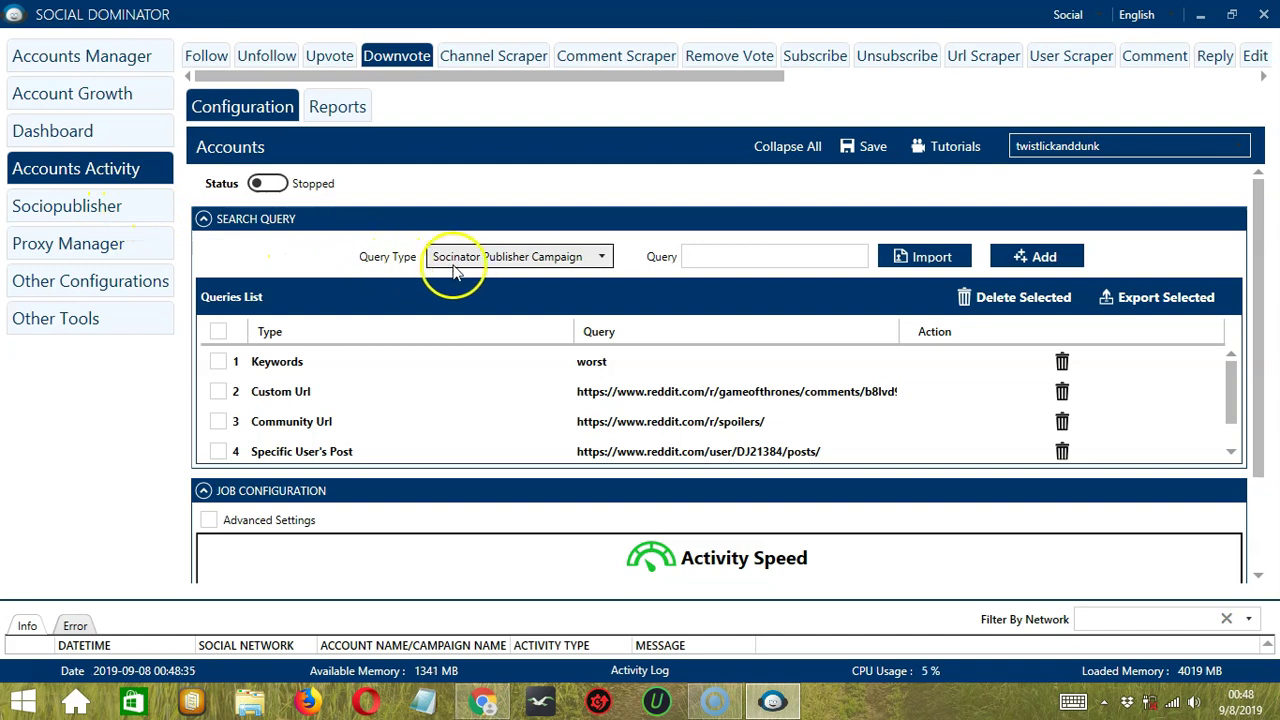
pyautogui.click(743, 256)
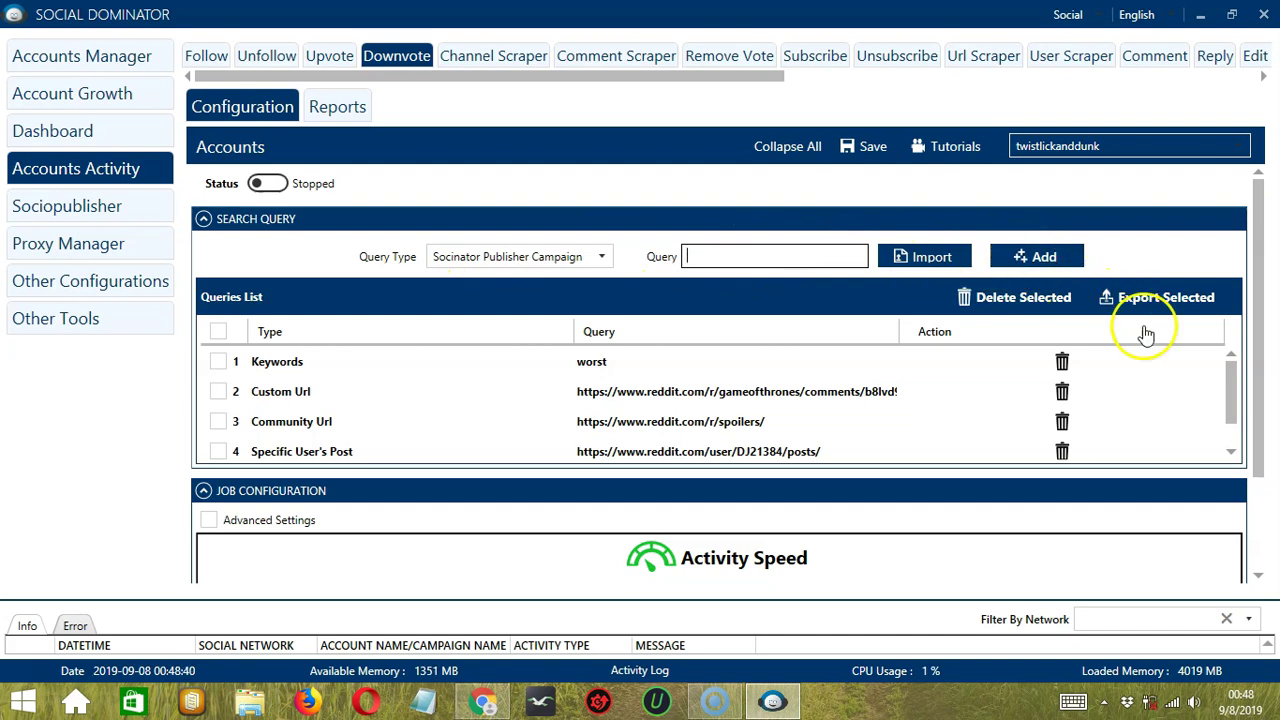
pyautogui.click(1214, 363)
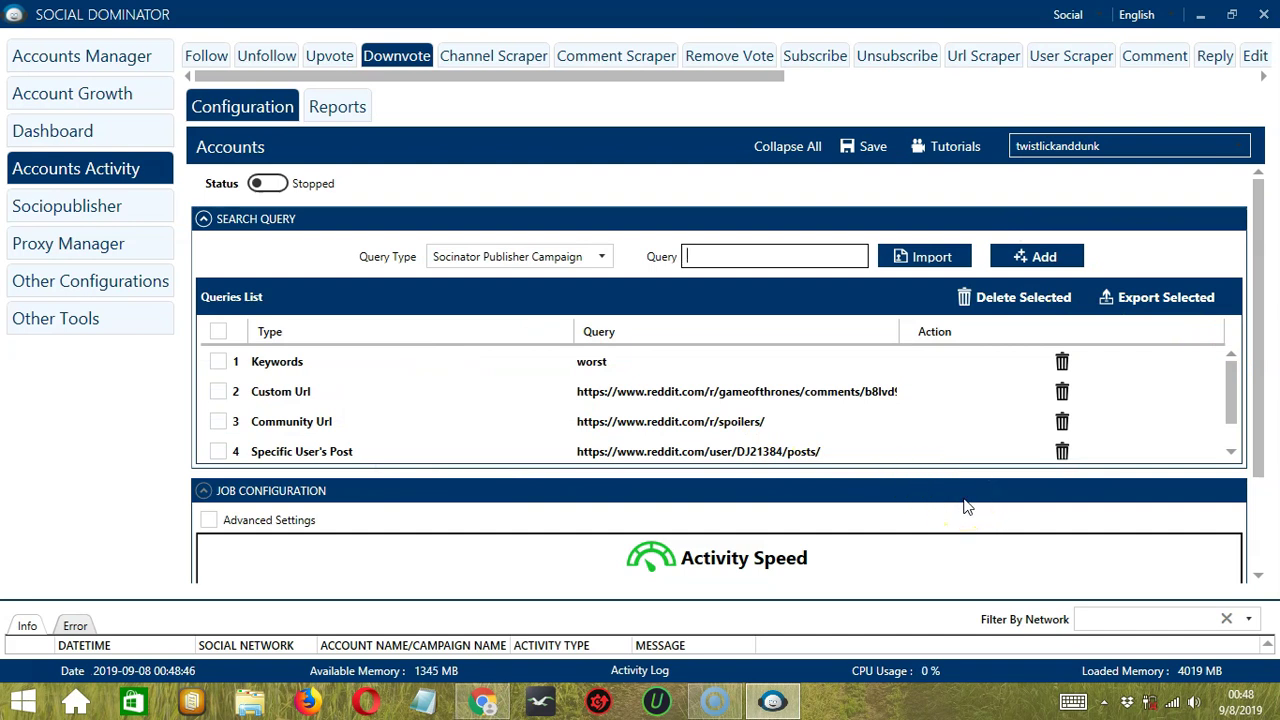
pyautogui.click(1062, 362)
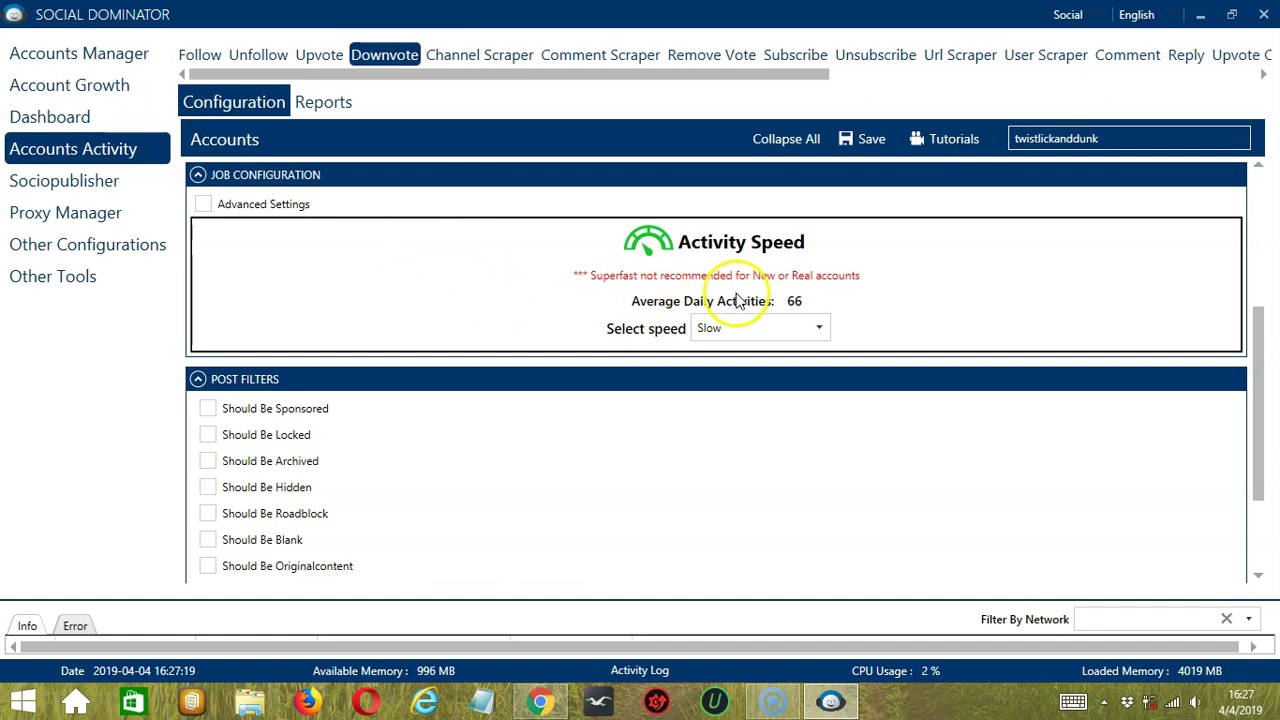
# Try the Medium and Fast activity speeds, and set the speed to Superfast
pyautogui.click(810, 329)
pyautogui.click(751, 375)
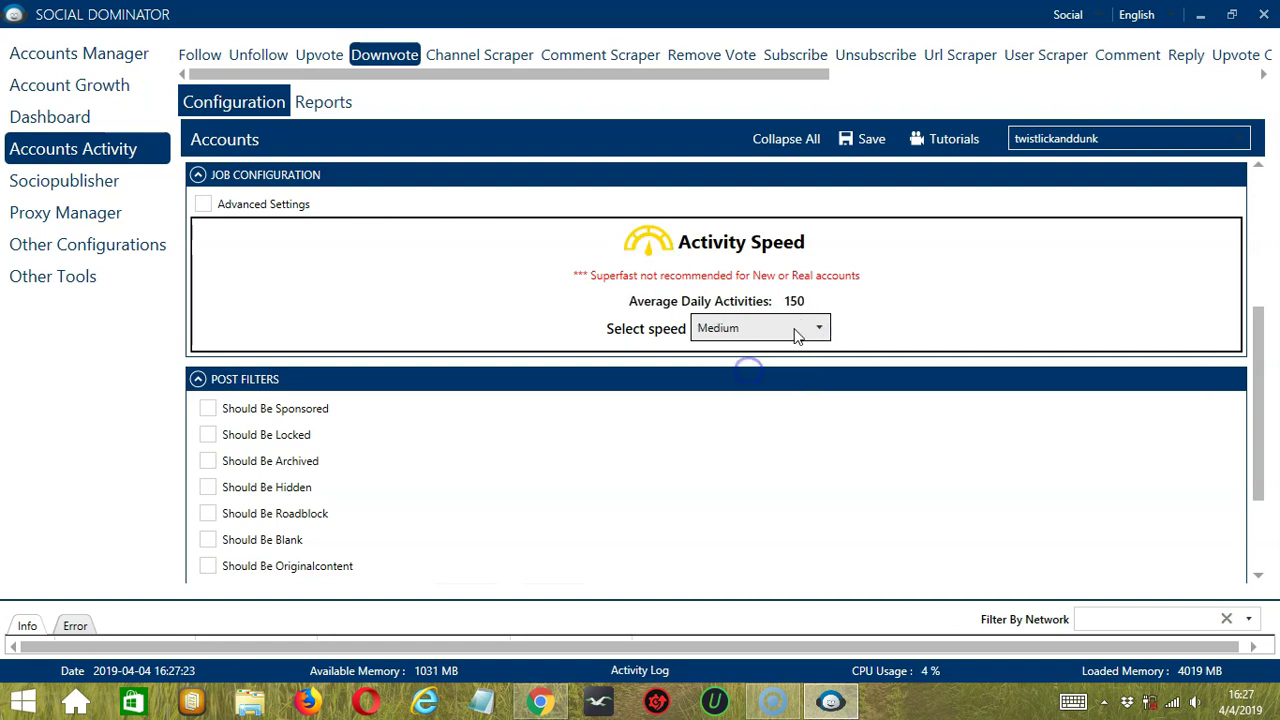
pyautogui.click(816, 329)
pyautogui.click(733, 395)
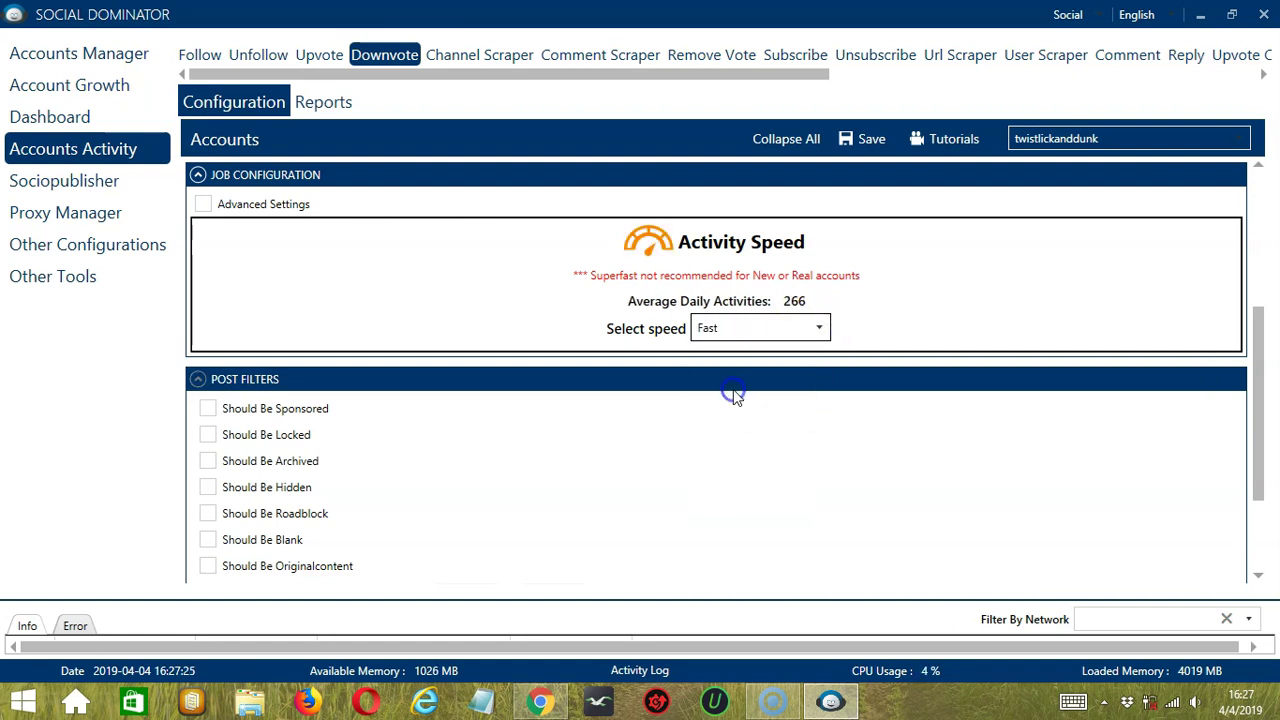
pyautogui.click(814, 328)
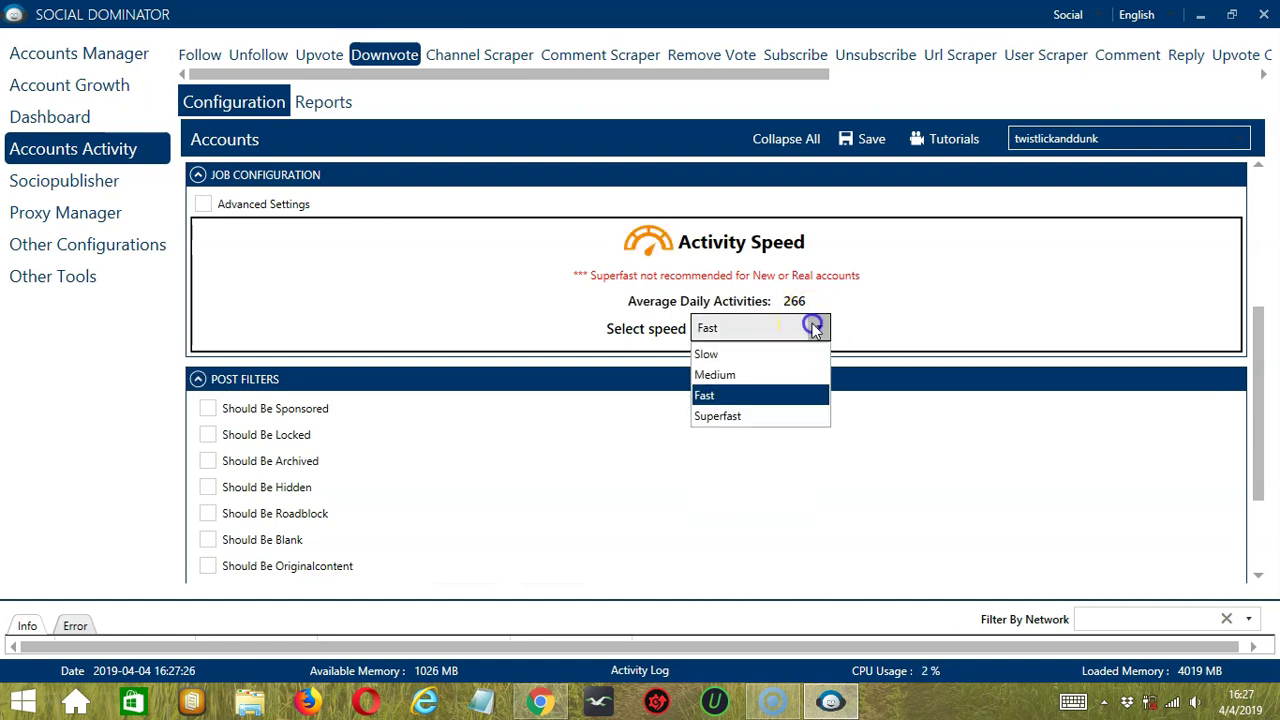
pyautogui.click(752, 415)
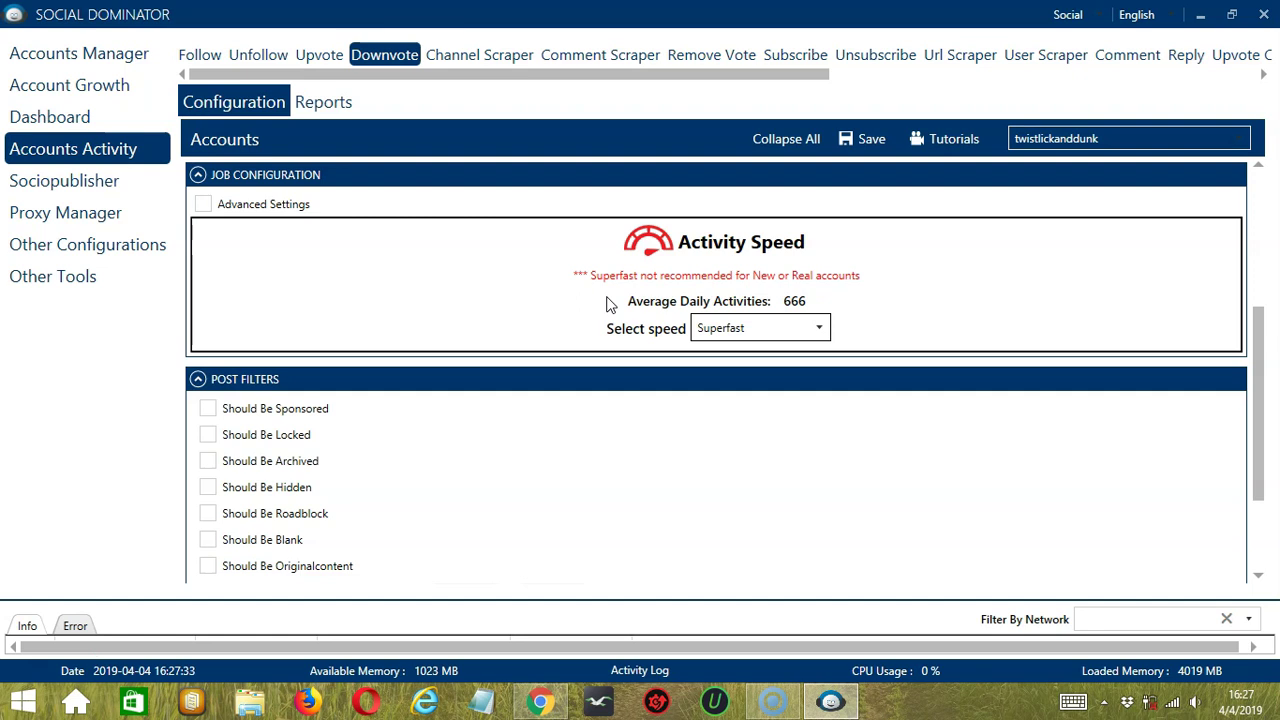
# Enable Advanced Settings for the job configuration and turn on the daily increase in the number of downvotes
pyautogui.click(203, 206)
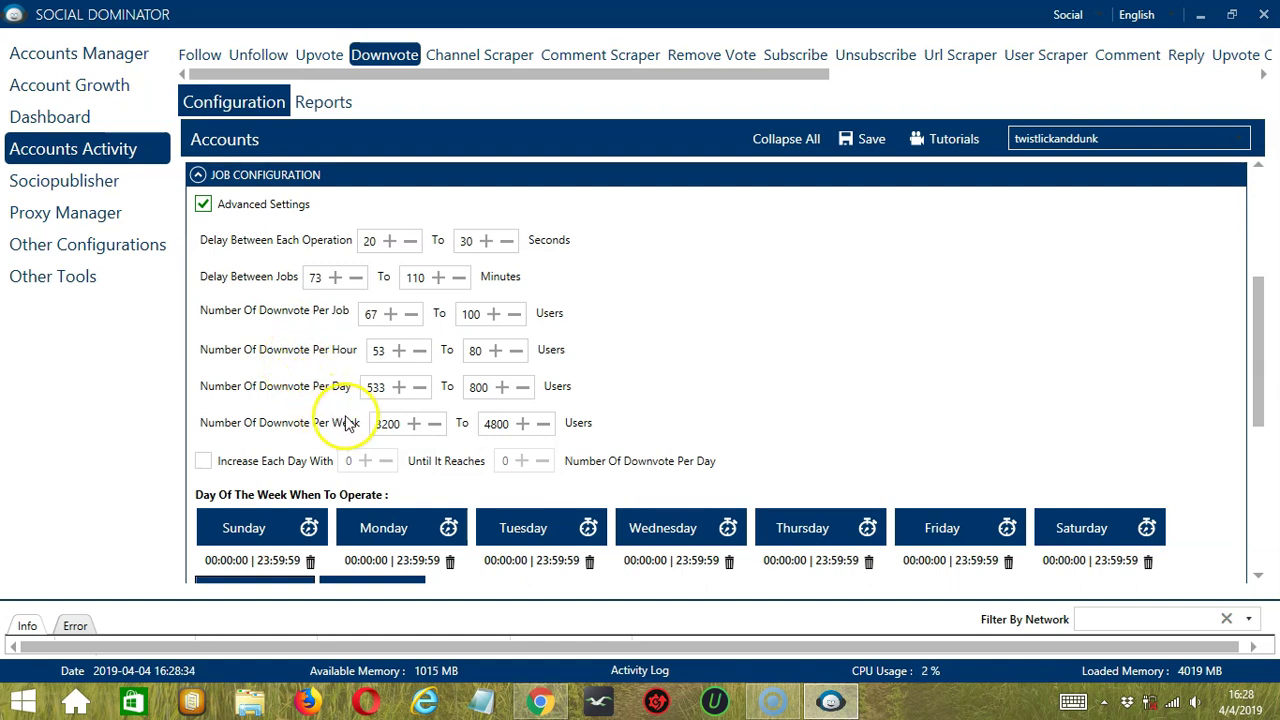
pyautogui.click(205, 466)
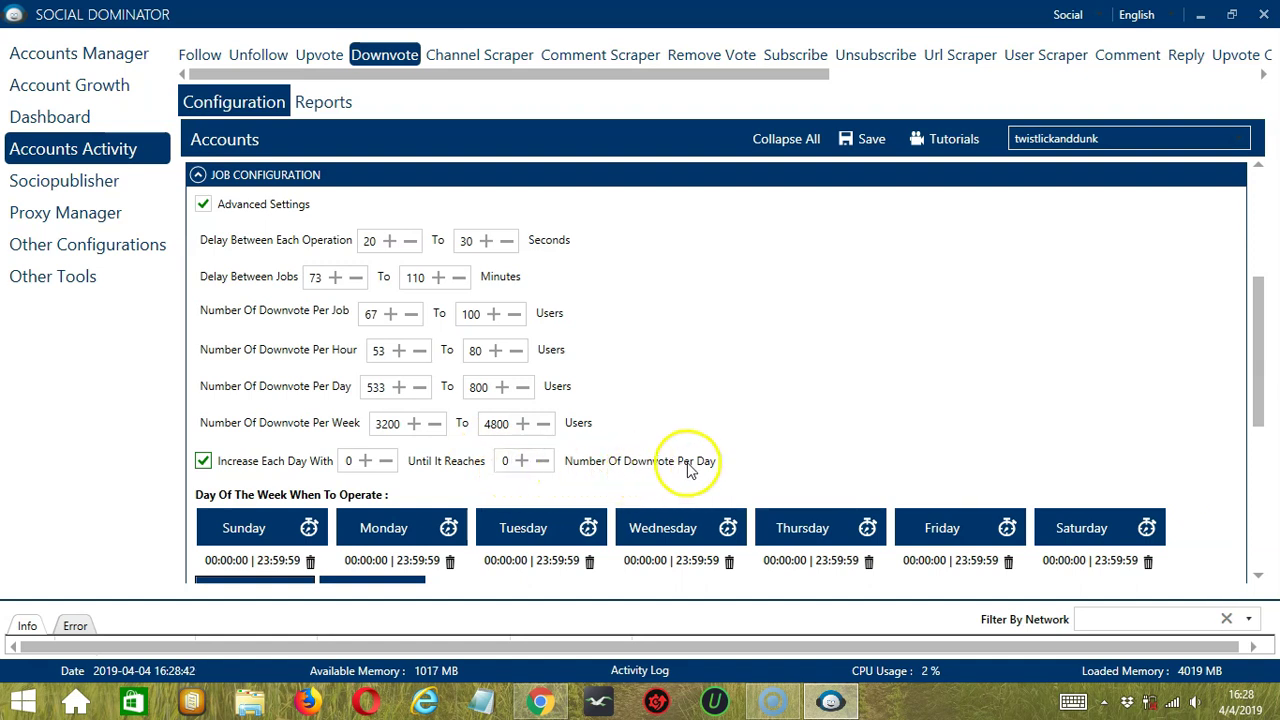
# Delete Monday's operating time interval from the weekly schedule
pyautogui.scroll(-5, 688, 470)
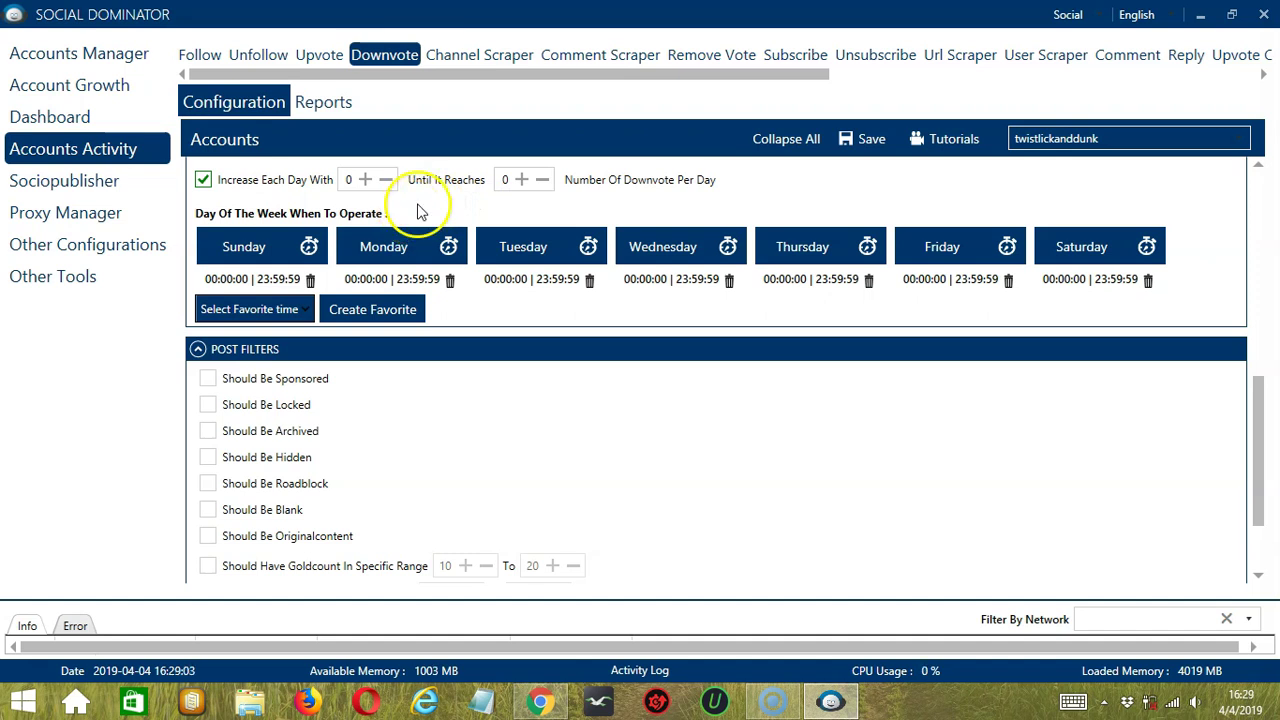
pyautogui.click(437, 284)
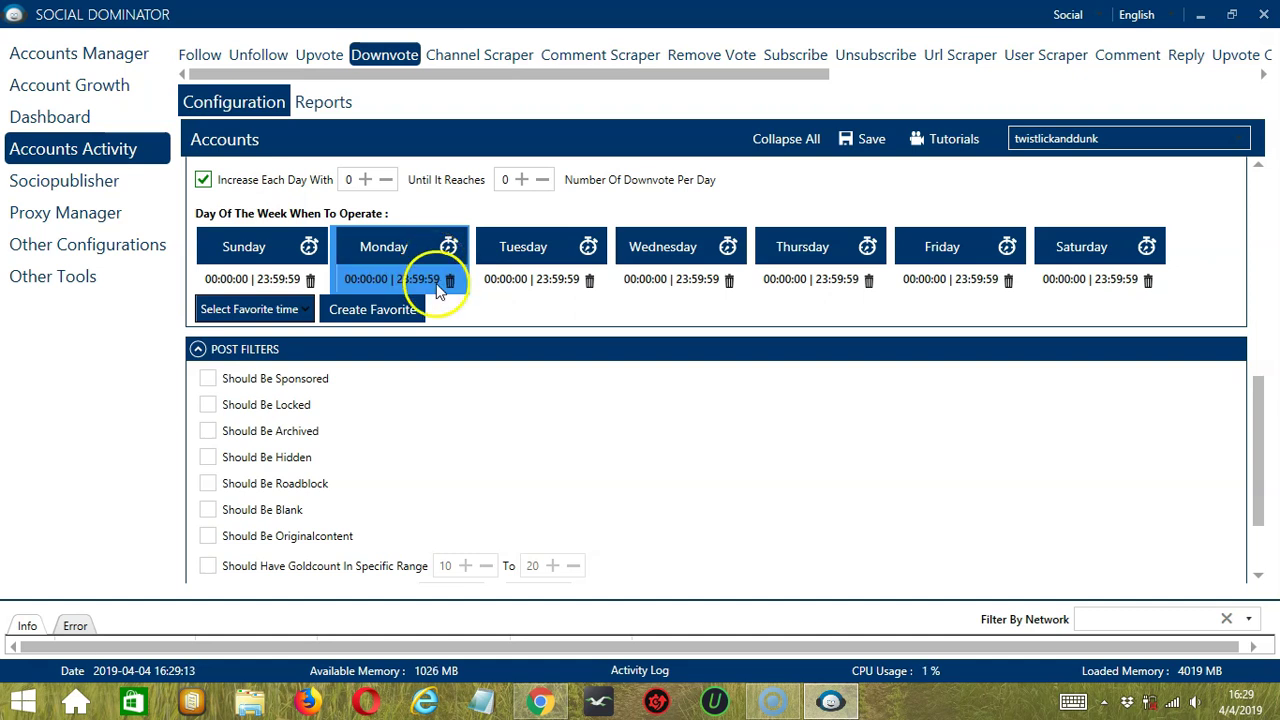
pyautogui.click(451, 283)
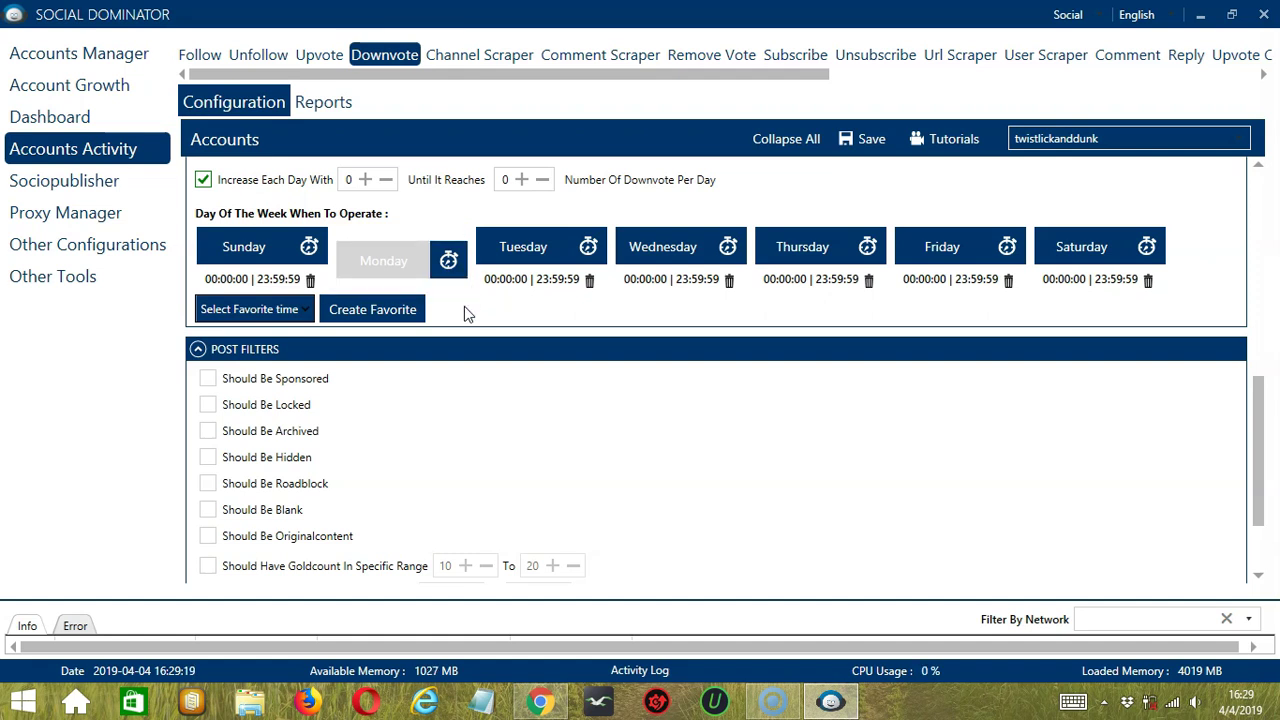
# Add a Monday operating interval from 12:00:00 AM to 1:59:59 AM
pyautogui.click(414, 263)
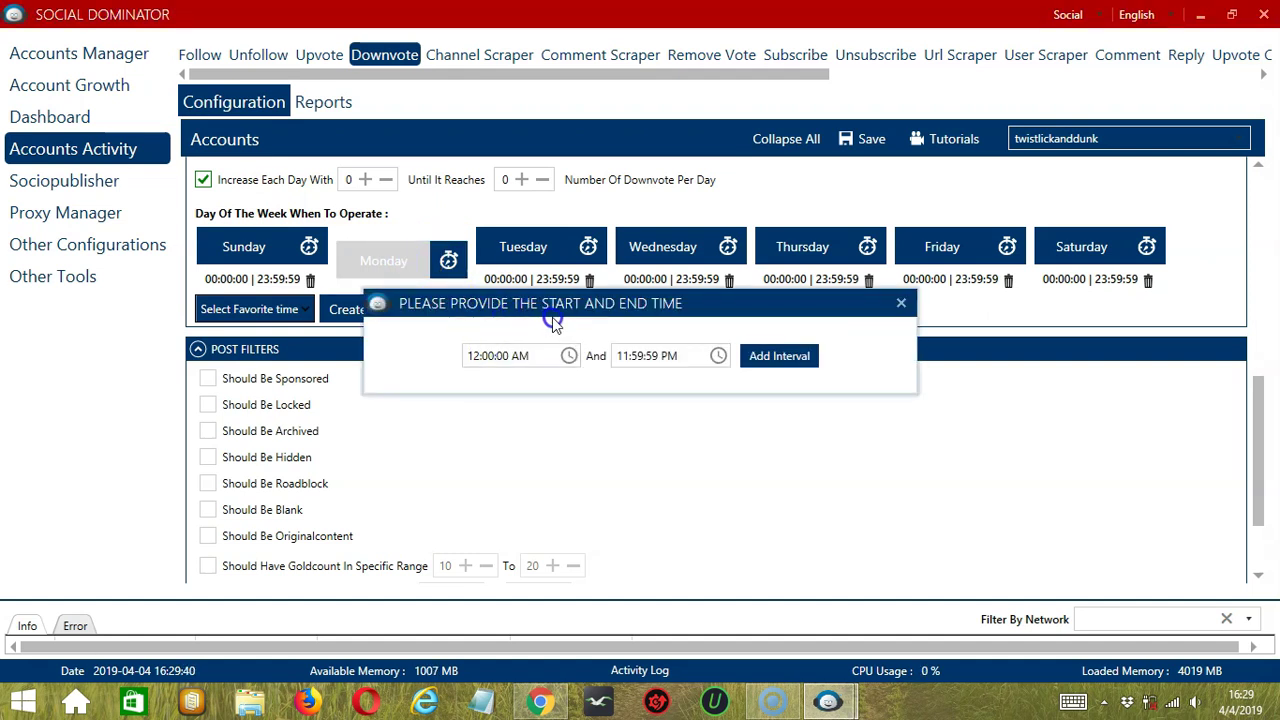
pyautogui.click(625, 357)
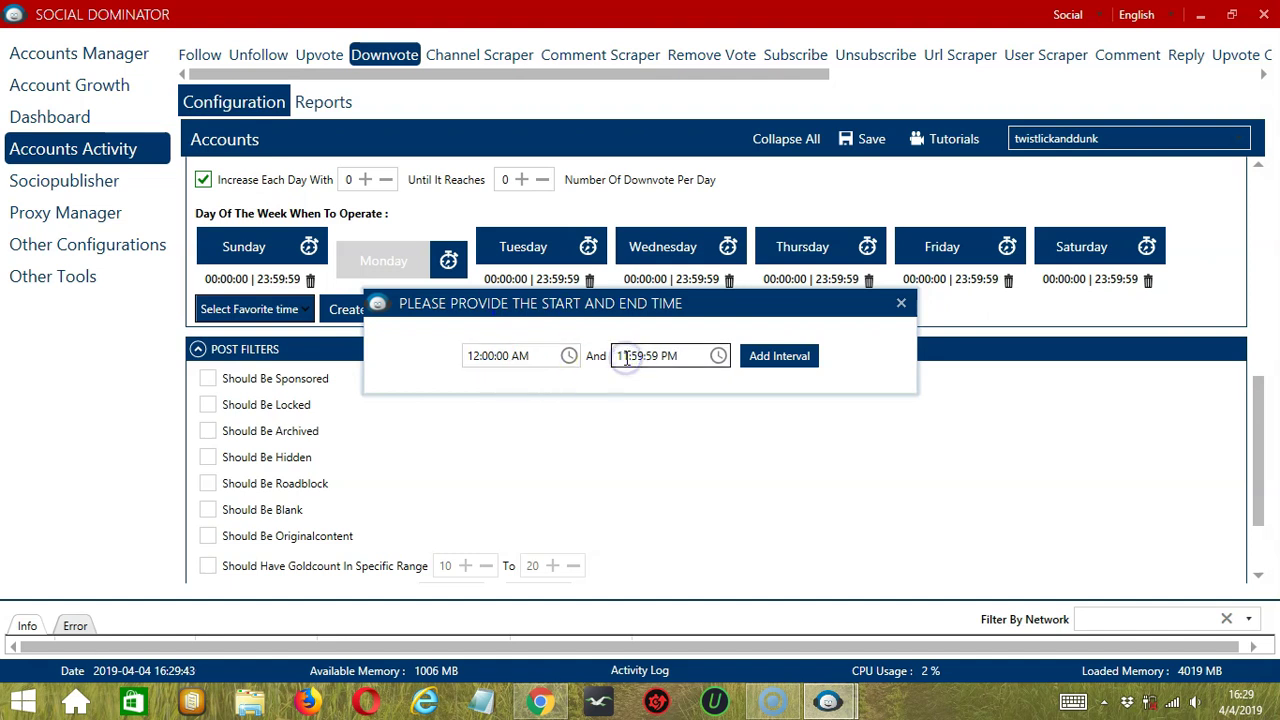
pyautogui.press('Right')
pyautogui.press('Right')
pyautogui.press('Right')
pyautogui.press('Right')
pyautogui.press('Right')
pyautogui.press('Right')
pyautogui.press('Right')
pyautogui.press('Right')
pyautogui.press('BackSpace')
pyautogui.write('A')
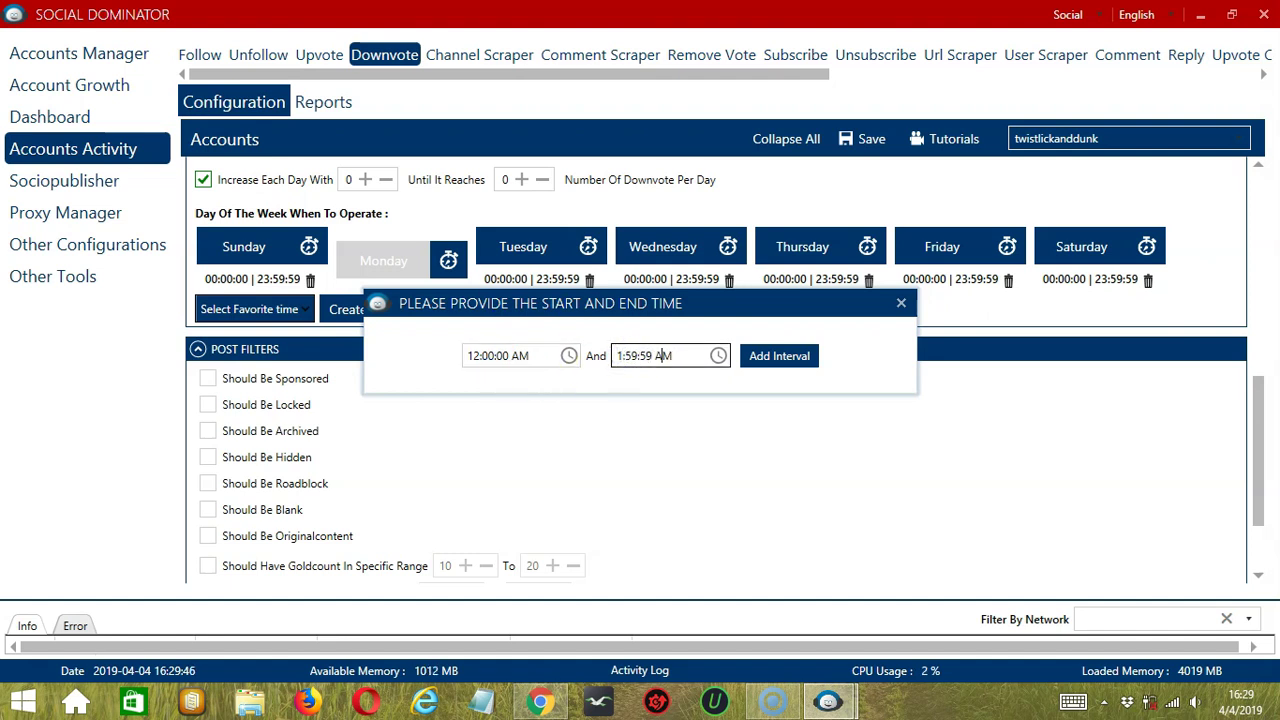
pyautogui.click(779, 357)
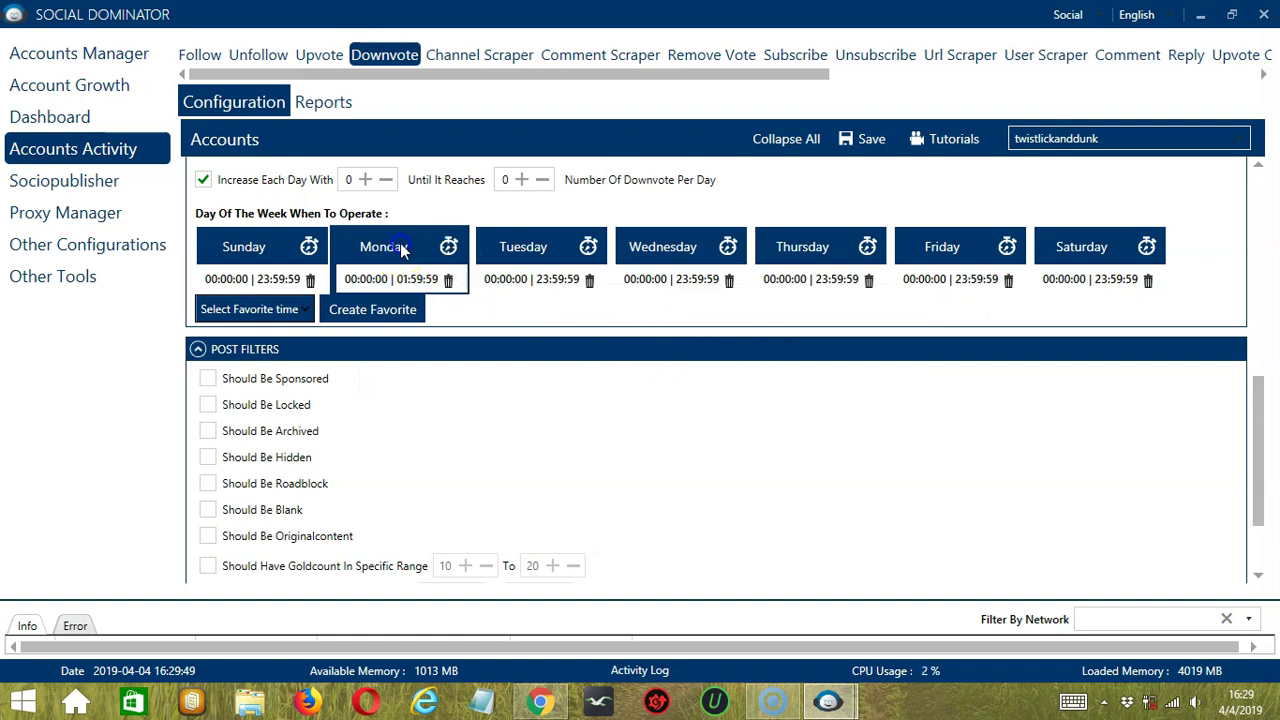
# Add a second Monday operating interval from 2:00:00 AM to 11:59:59 PM
pyautogui.click(448, 246)
pyautogui.click(471, 355)
pyautogui.click(470, 357)
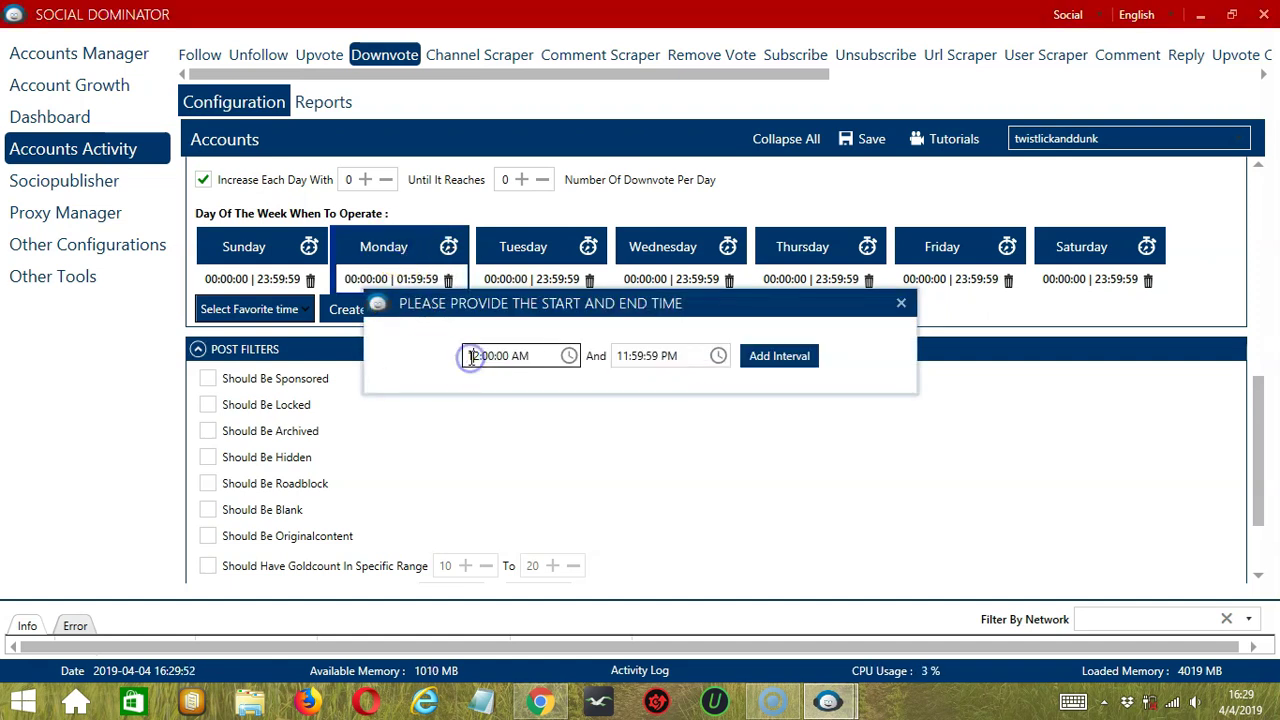
pyautogui.click(768, 356)
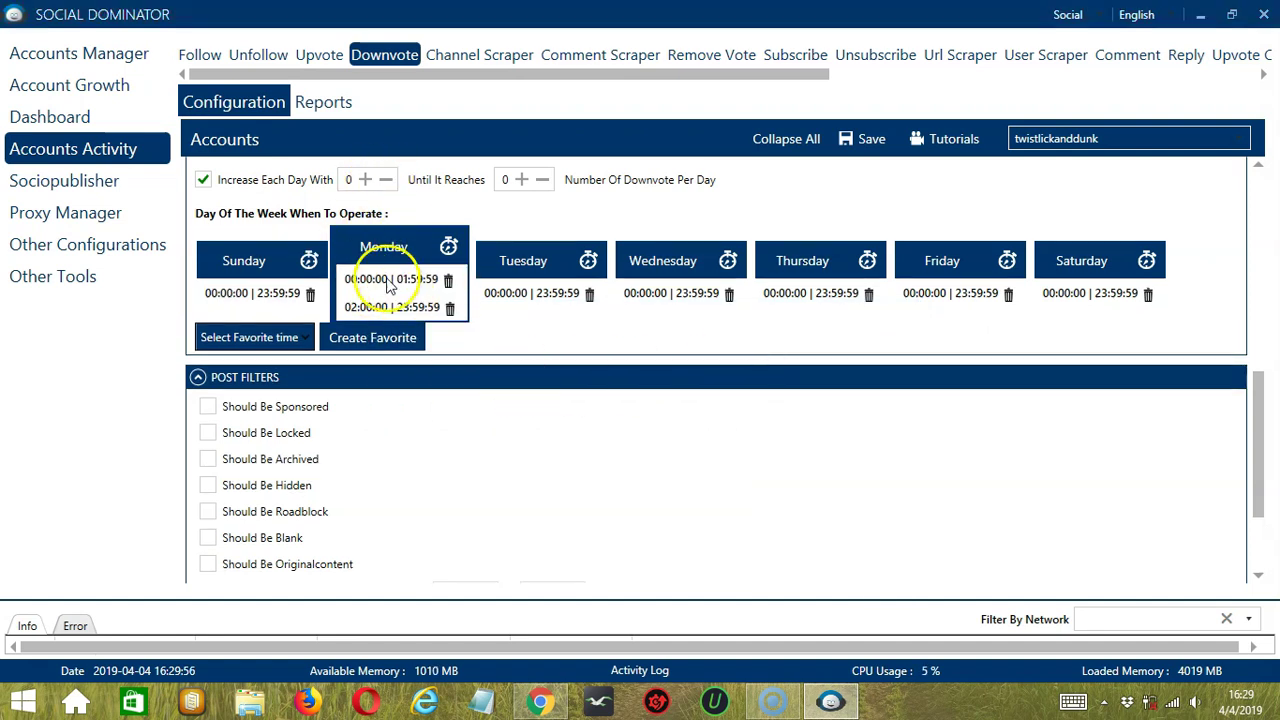
pyautogui.click(398, 308)
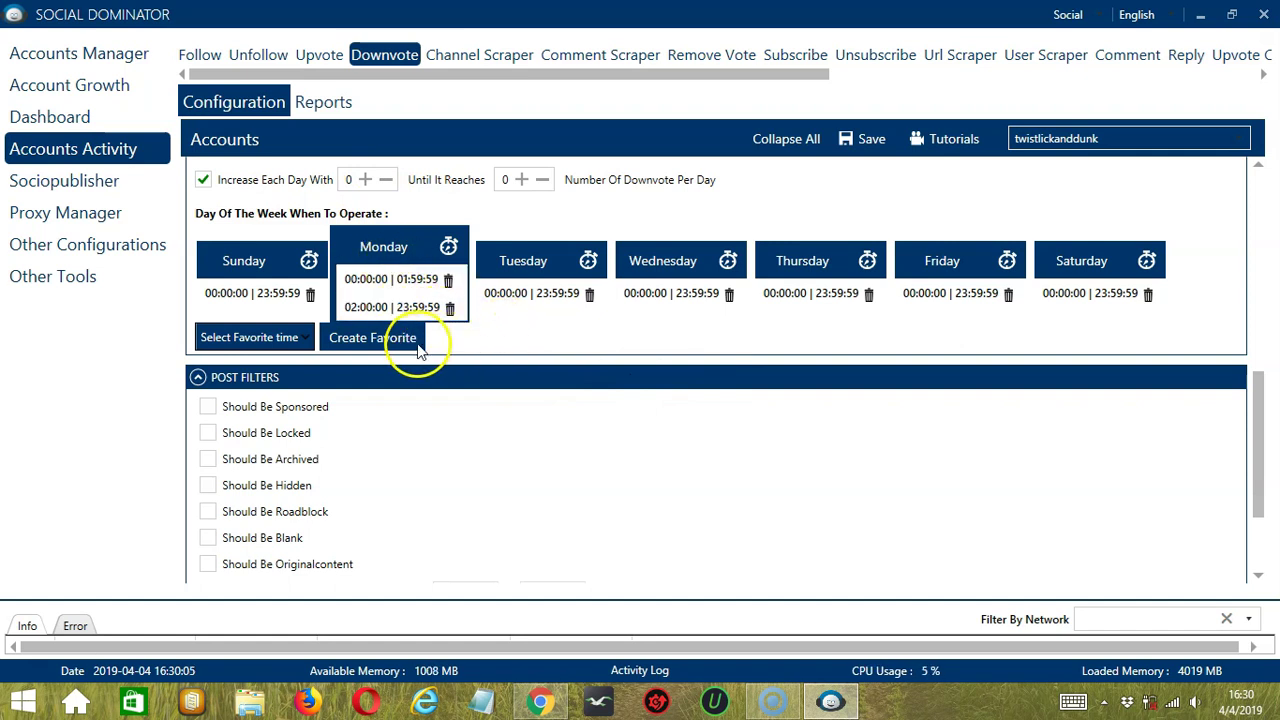
# Save the weekly schedule as a favorite time named "Reddit Downvote"
pyautogui.click(404, 340)
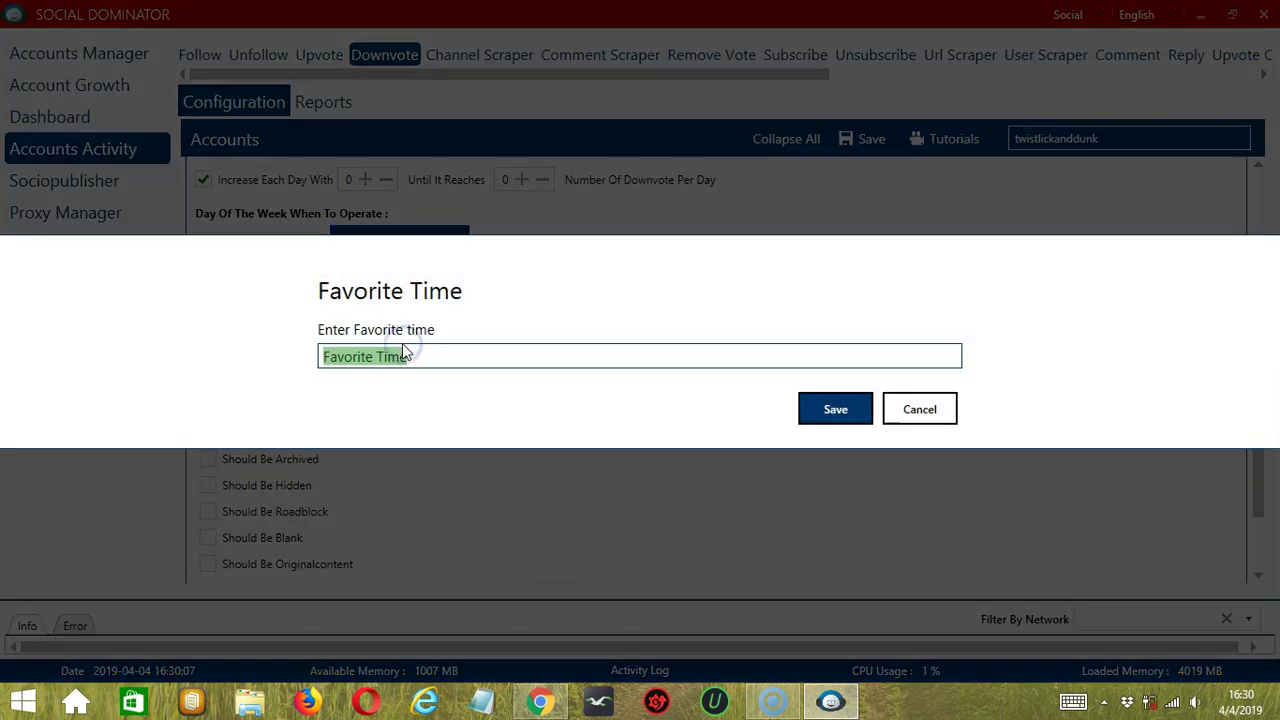
pyautogui.write('Redd')
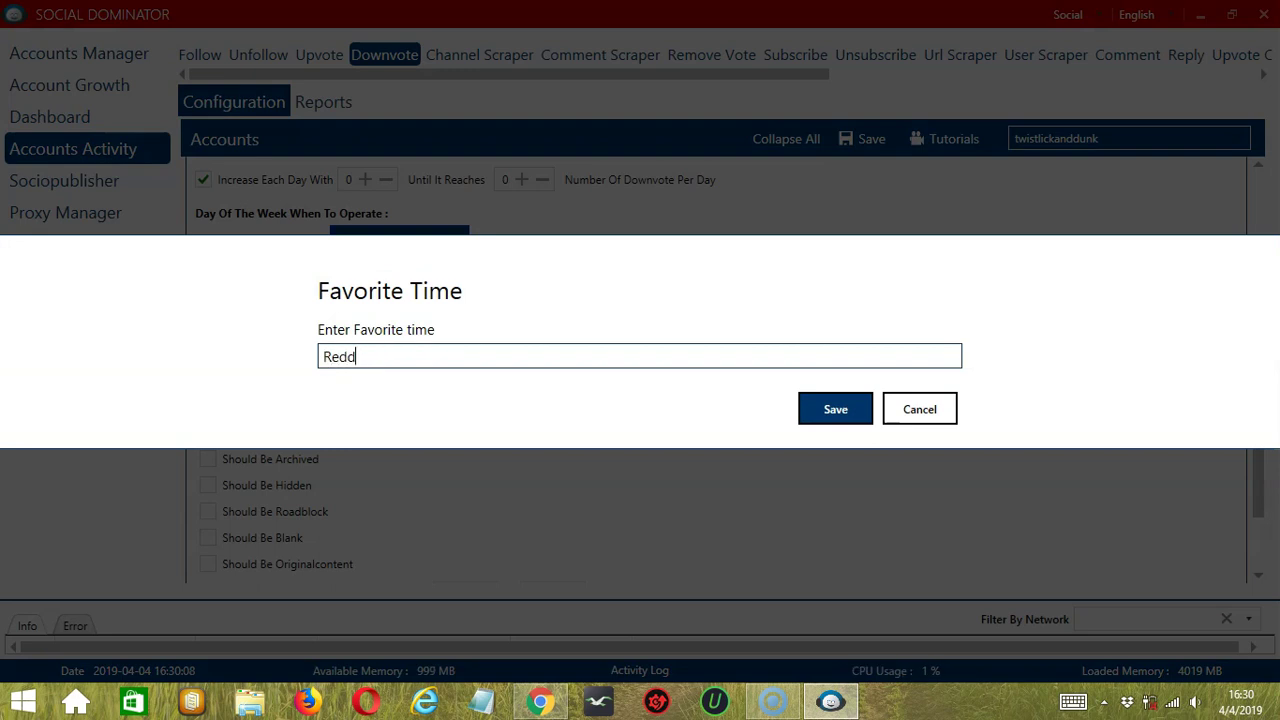
pyautogui.write('it Downvote')
pyautogui.click(835, 409)
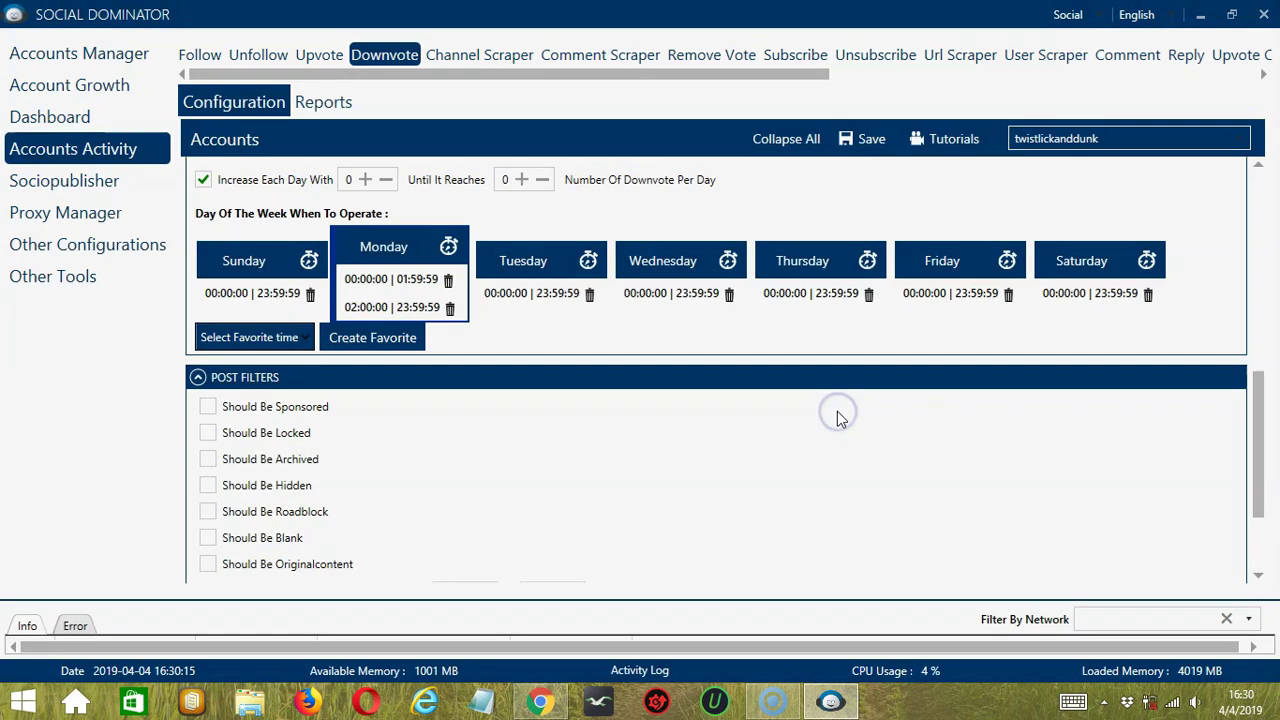
# Apply the saved Reddit Downvote favorite time to the schedule
pyautogui.click(290, 338)
pyautogui.scroll(-5, 160, 497)
pyautogui.scroll(-3, 160, 494)
pyautogui.click(178, 657)
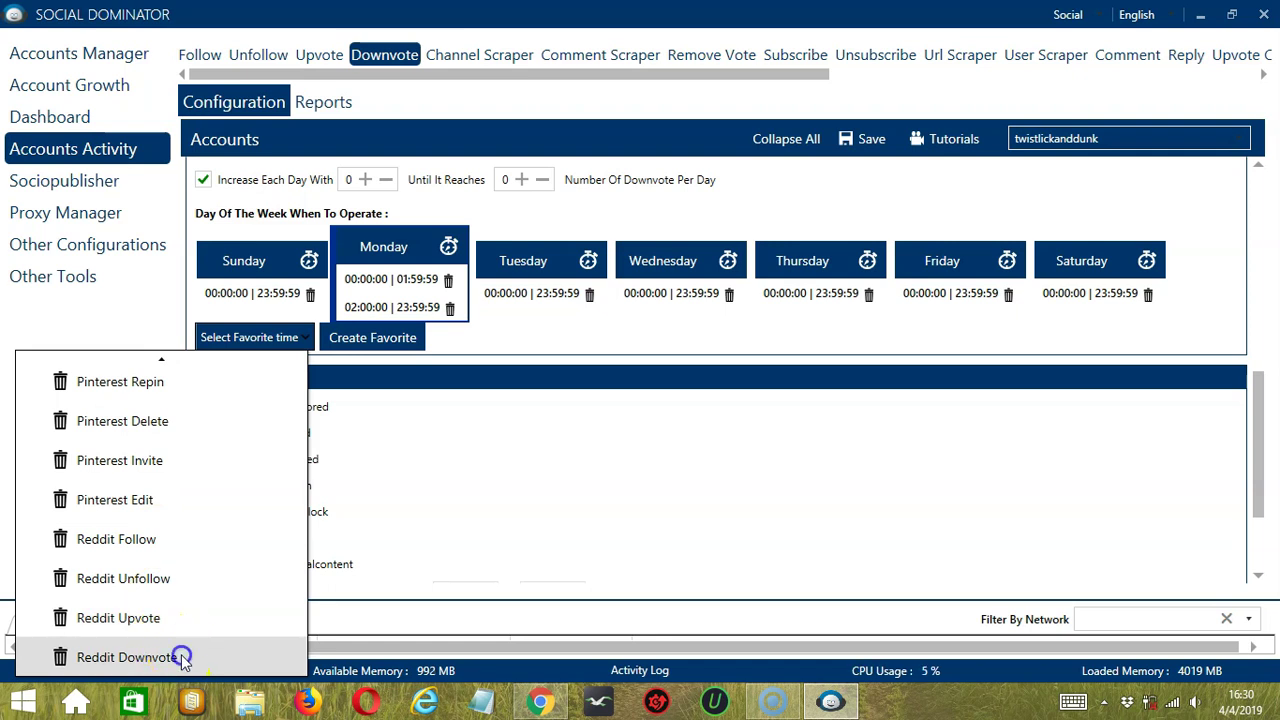
# Enable the Comments range filter in the post filters
pyautogui.scroll(-3, 507, 306)
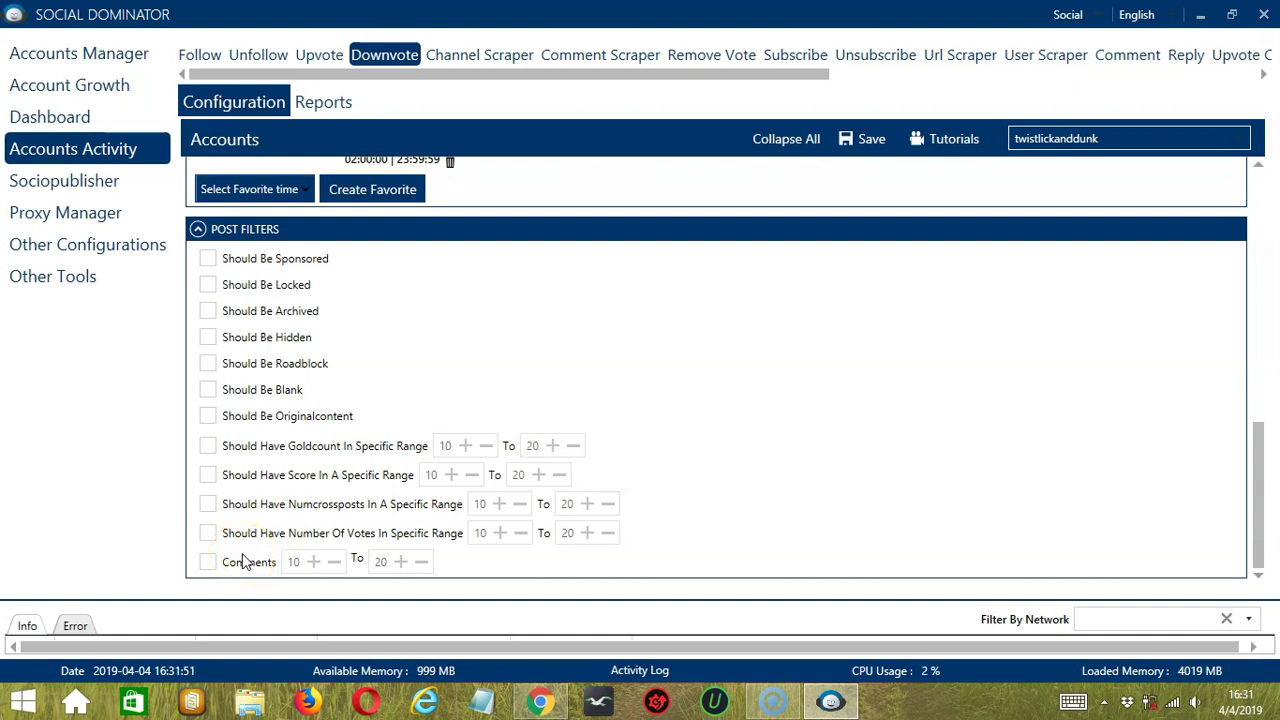
pyautogui.click(207, 562)
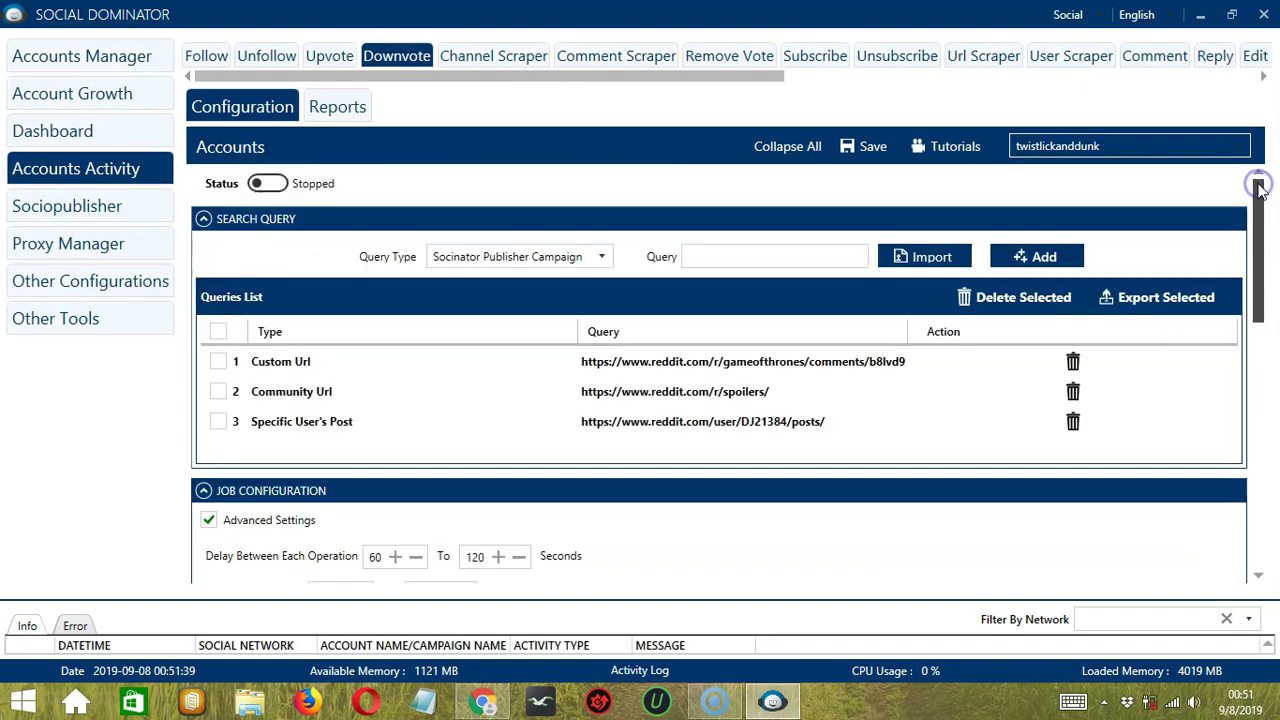
# Save the Downvote configuration and switch the activity's status to Active
pyautogui.click(860, 150)
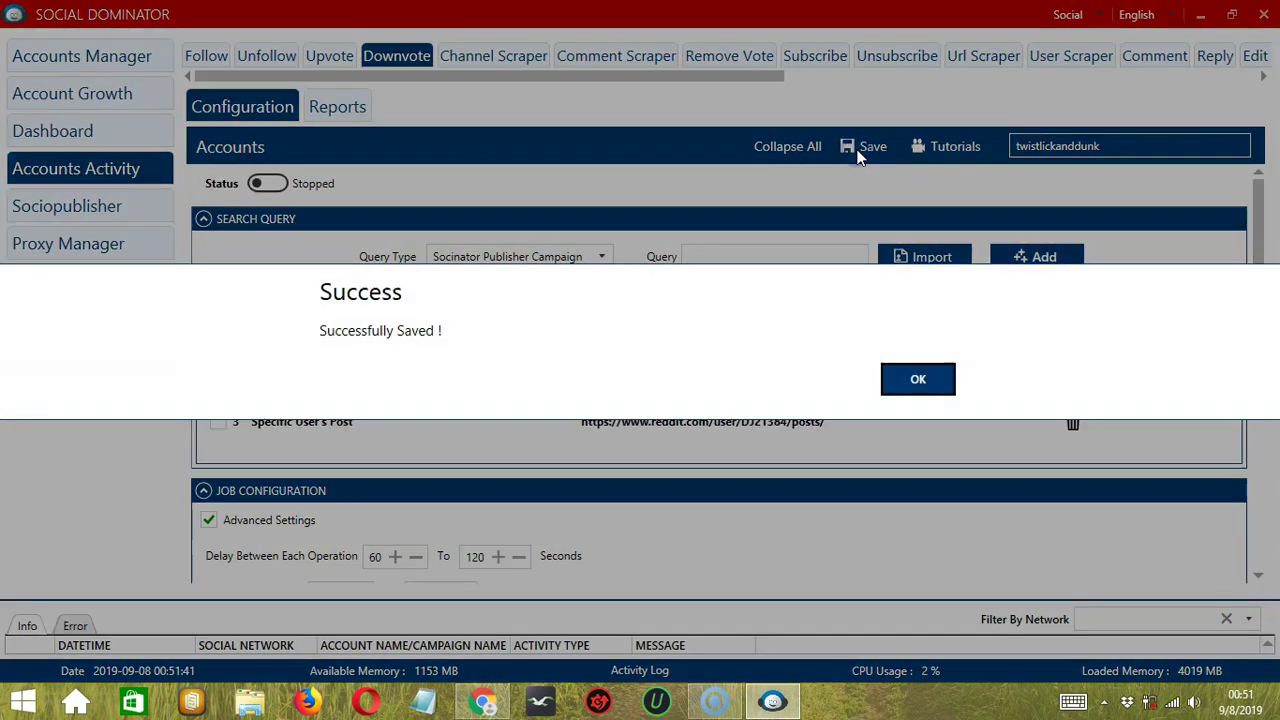
pyautogui.click(920, 380)
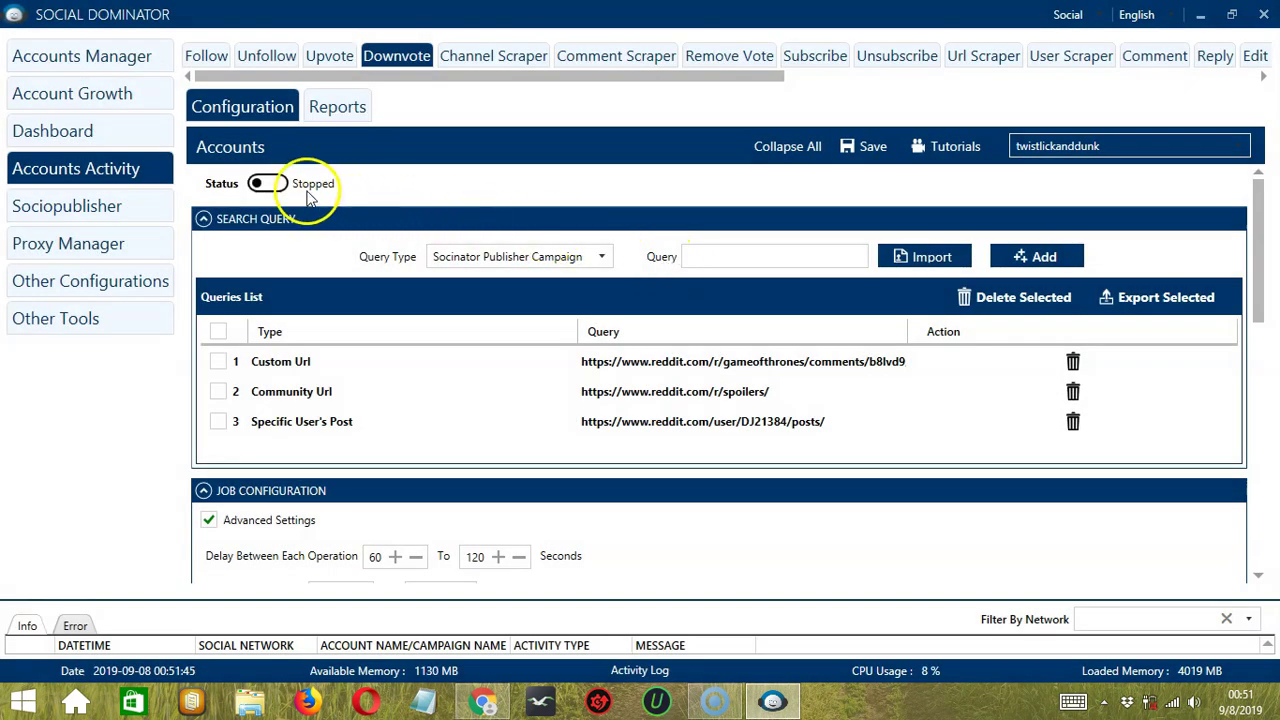
pyautogui.click(266, 183)
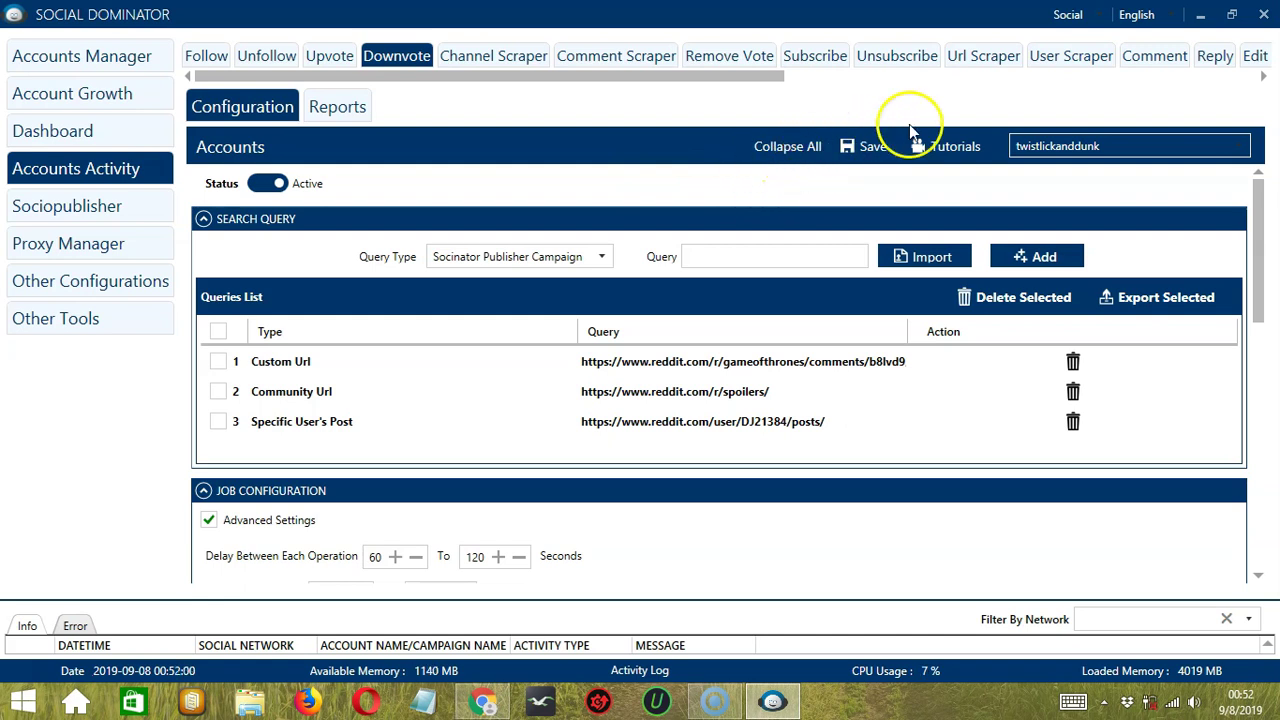
# Switch the network from Social to Reddit and open the Downvote campaign setup among the voter activities
pyautogui.click(1103, 15)
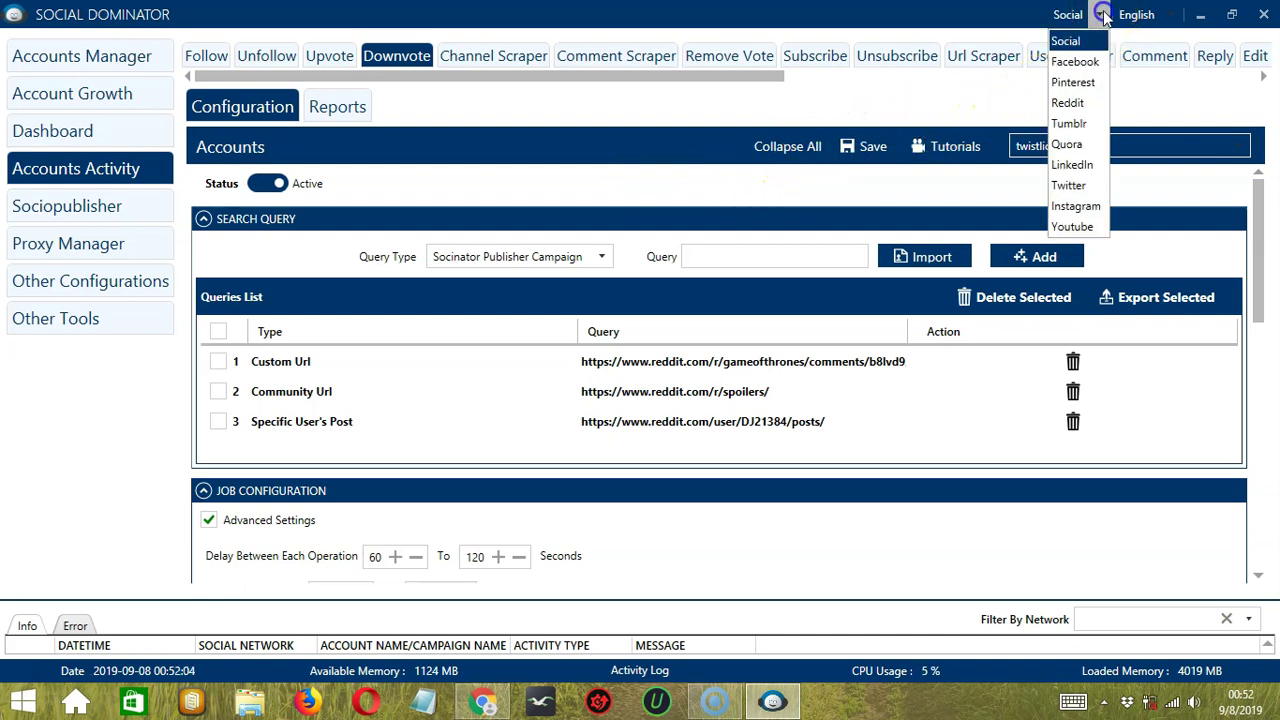
pyautogui.click(1099, 106)
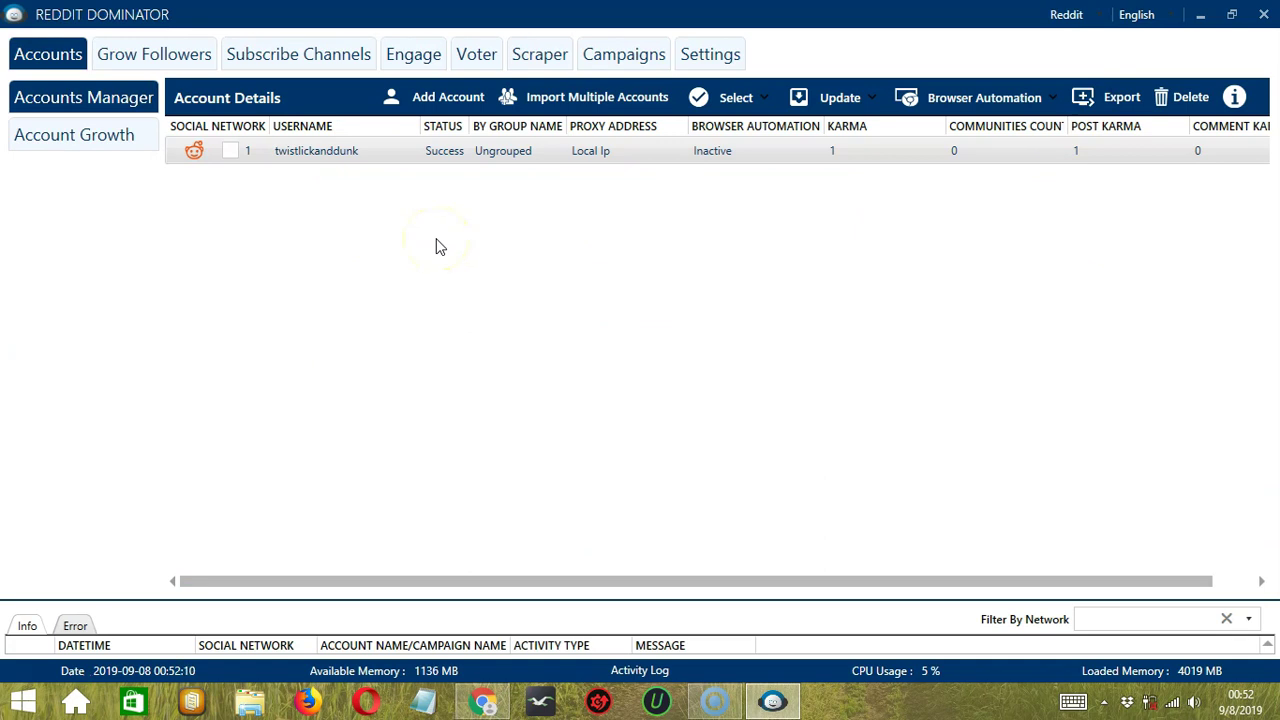
pyautogui.click(478, 56)
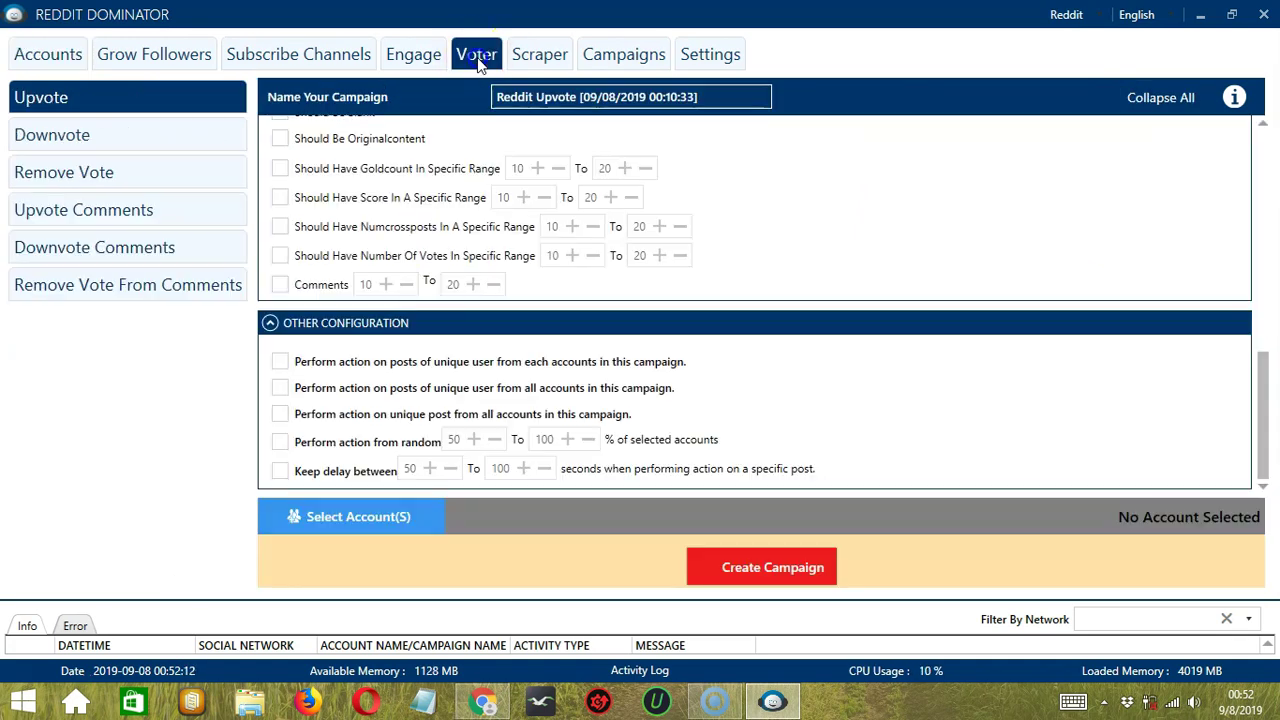
pyautogui.click(190, 135)
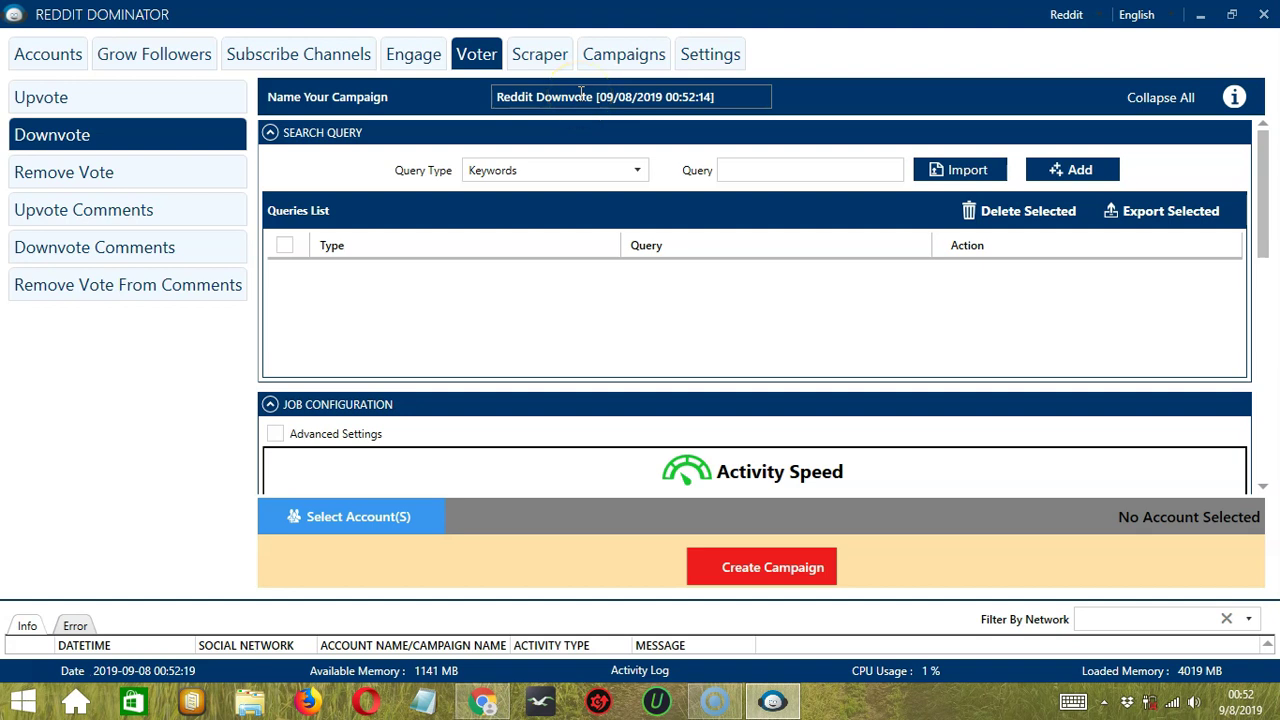
# Add a Custom Url query, with the post link ending in "m=web2x", to the Downvote campaign's queries list
pyautogui.click(638, 172)
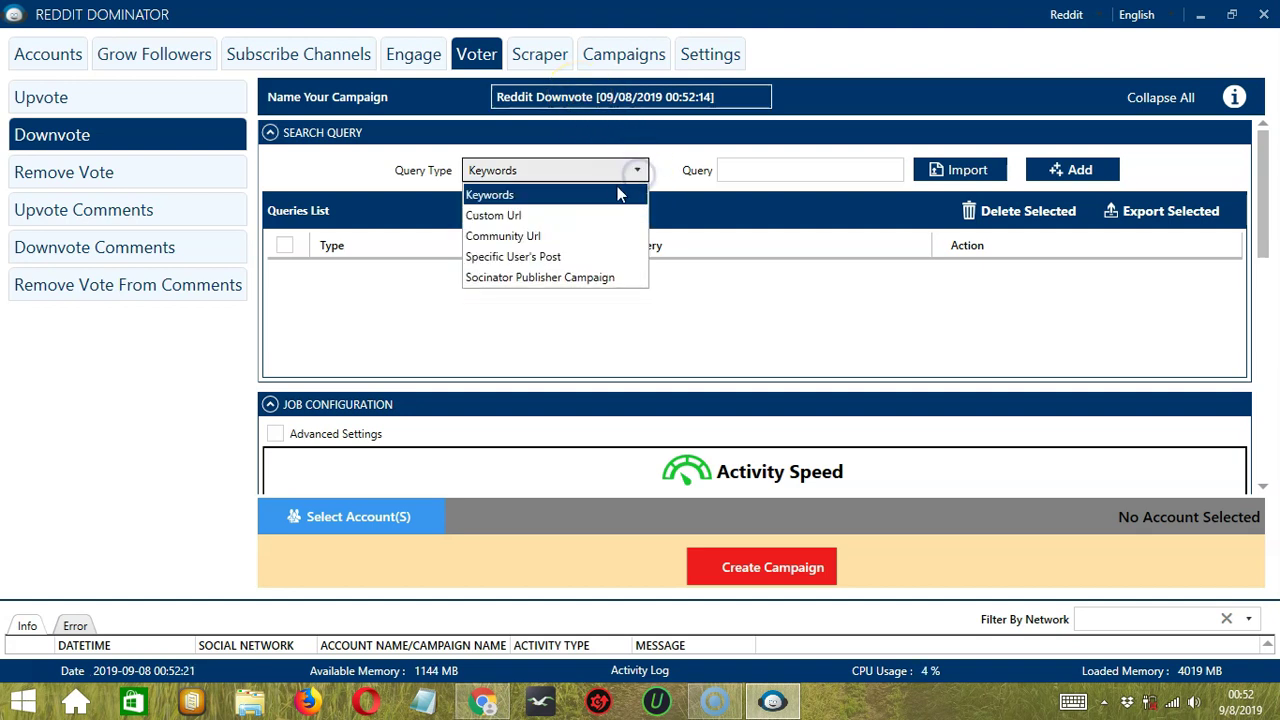
pyautogui.click(596, 216)
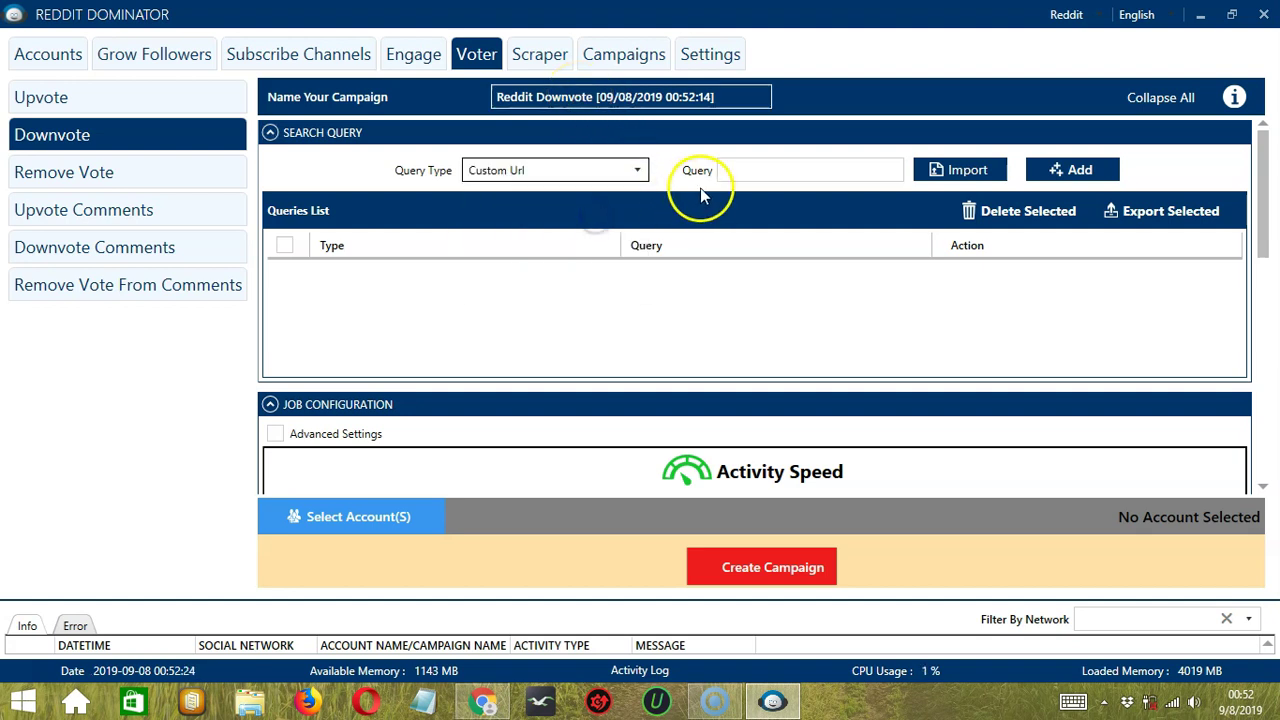
pyautogui.click(746, 170)
pyautogui.write('m=web2x')
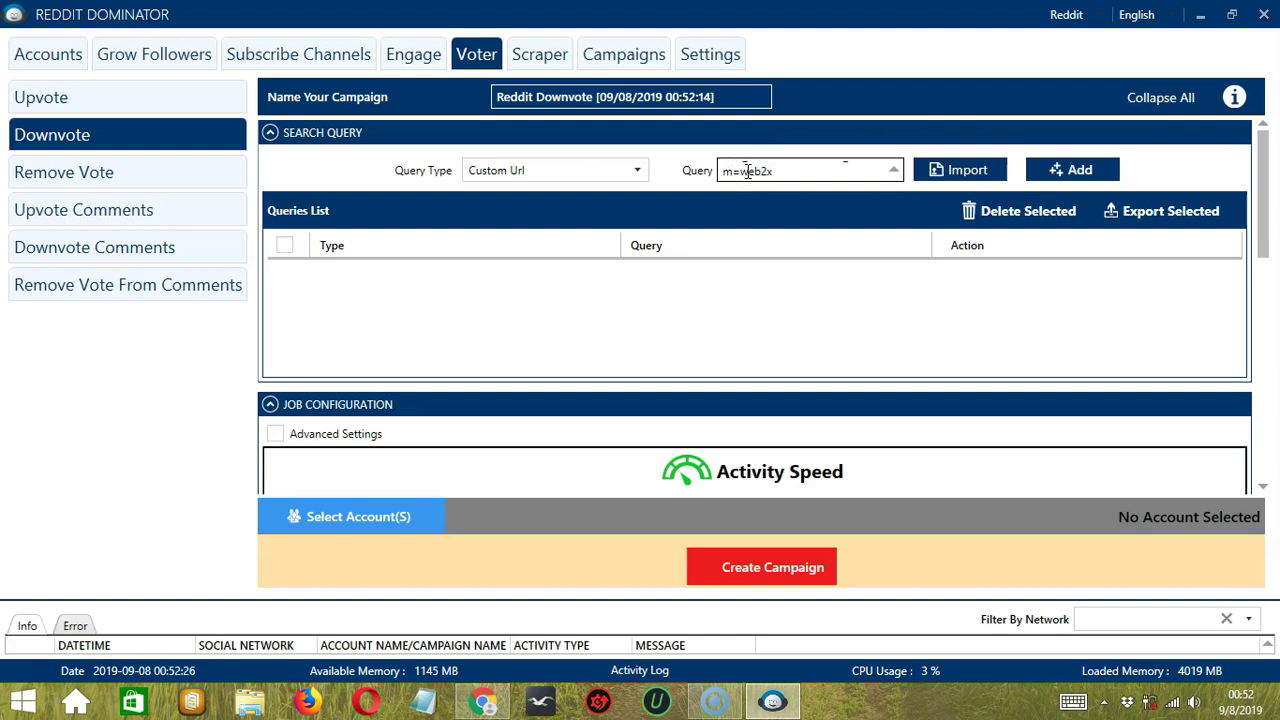
pyautogui.click(1070, 178)
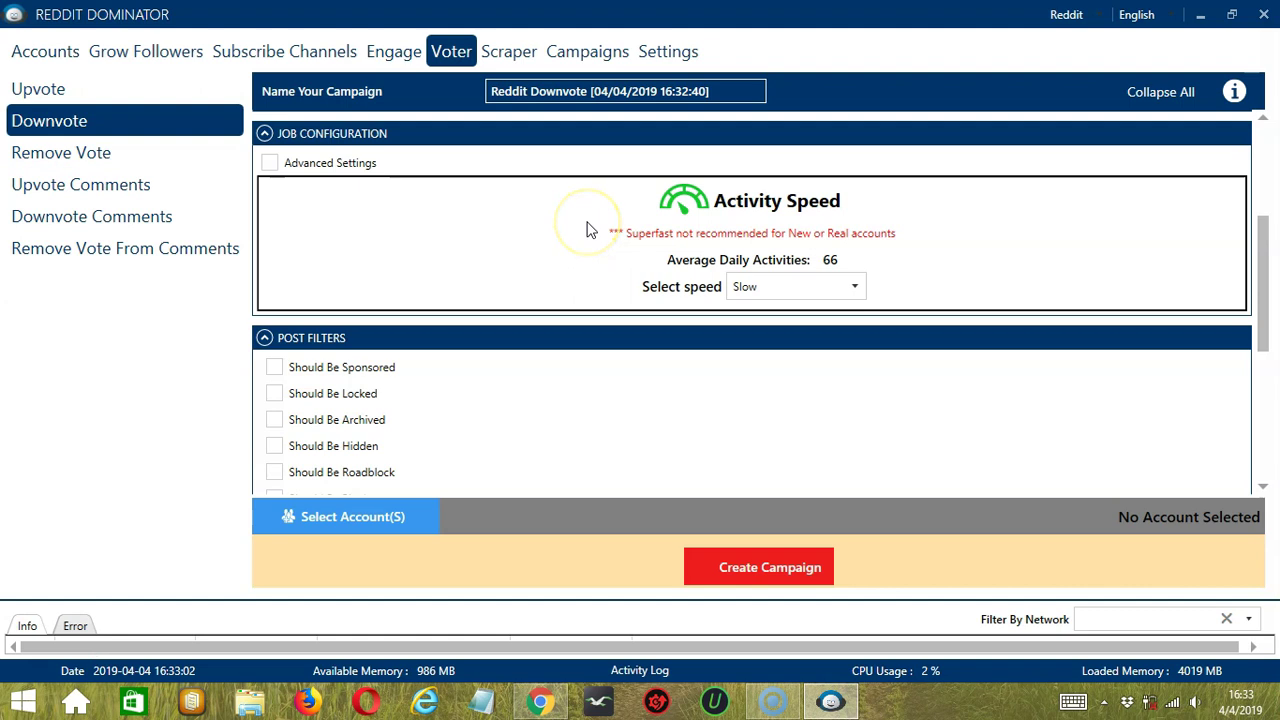
# Enable the Comments range post filter, plus the random percentage of accounts and the per-post delay under Other Configuration
pyautogui.scroll(-4, 1262, 484)
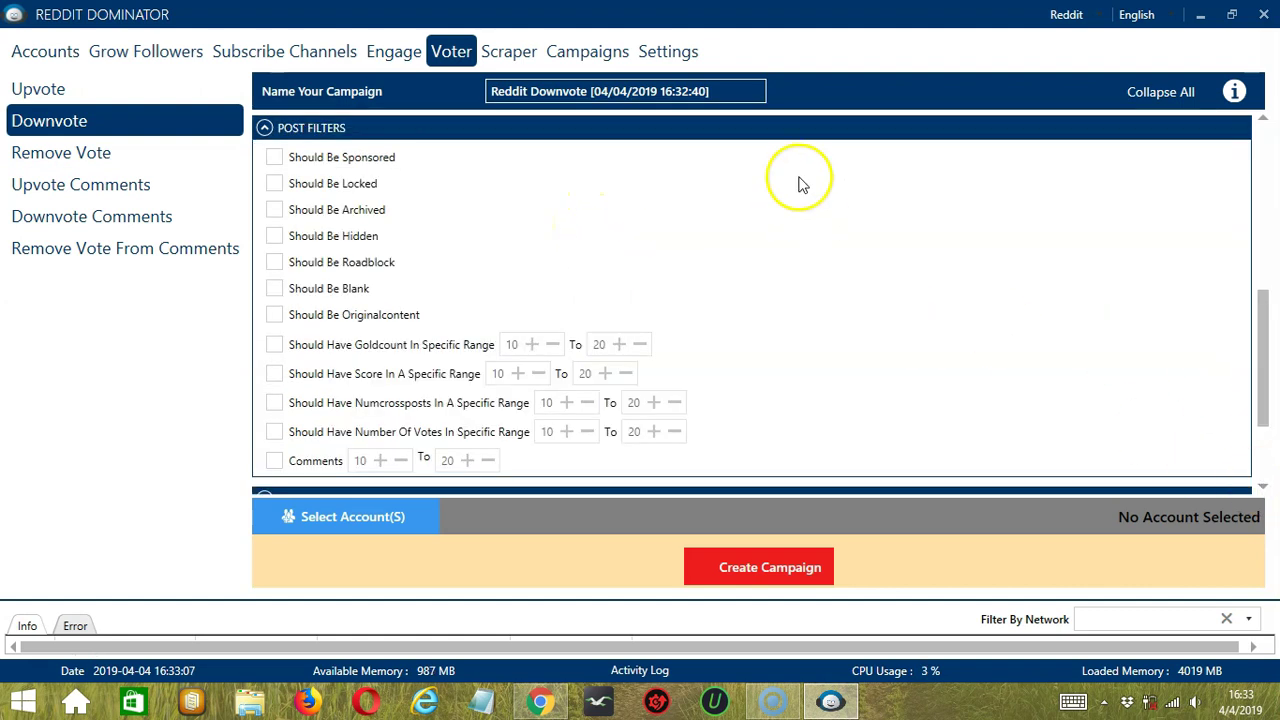
pyautogui.click(275, 462)
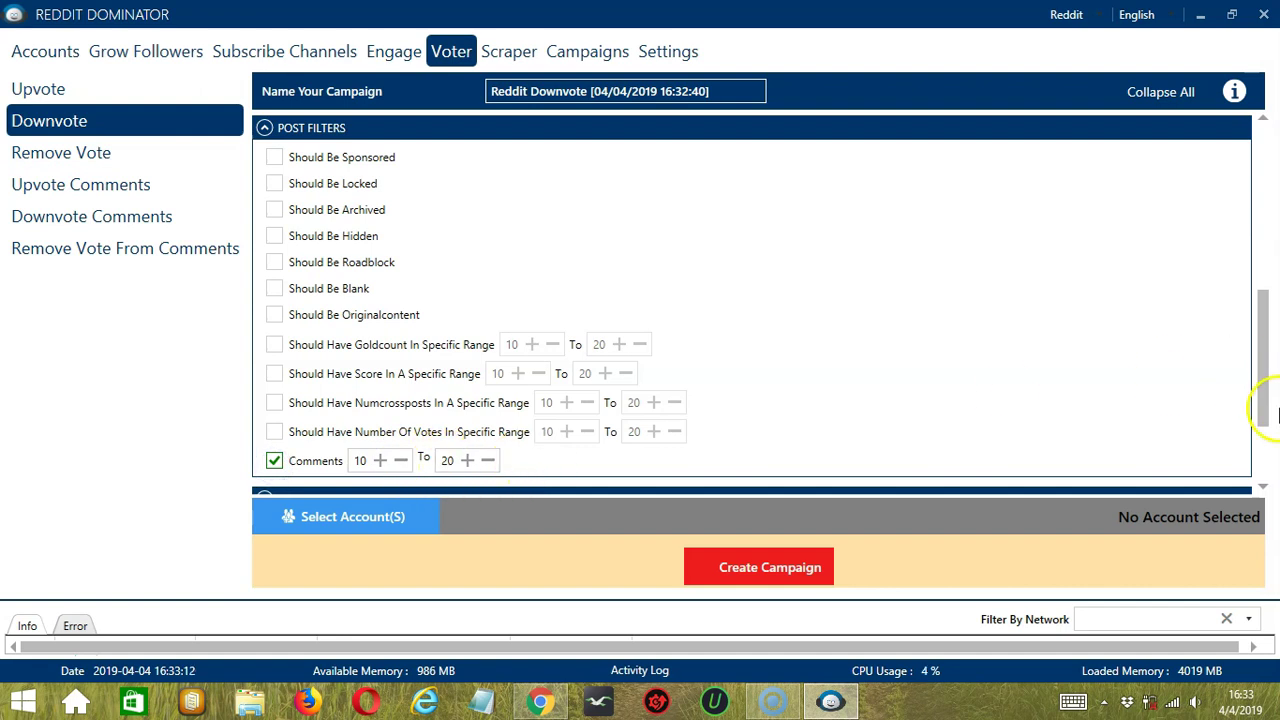
pyautogui.scroll(-3, 1258, 480)
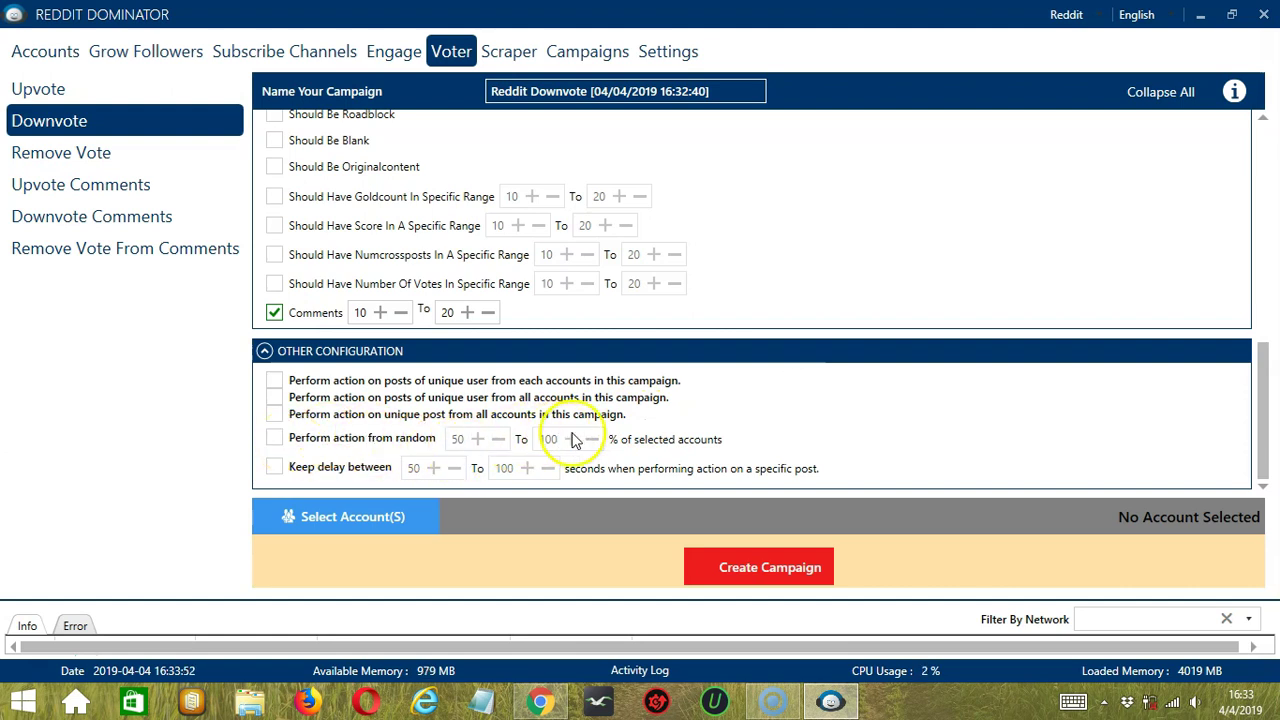
pyautogui.click(274, 439)
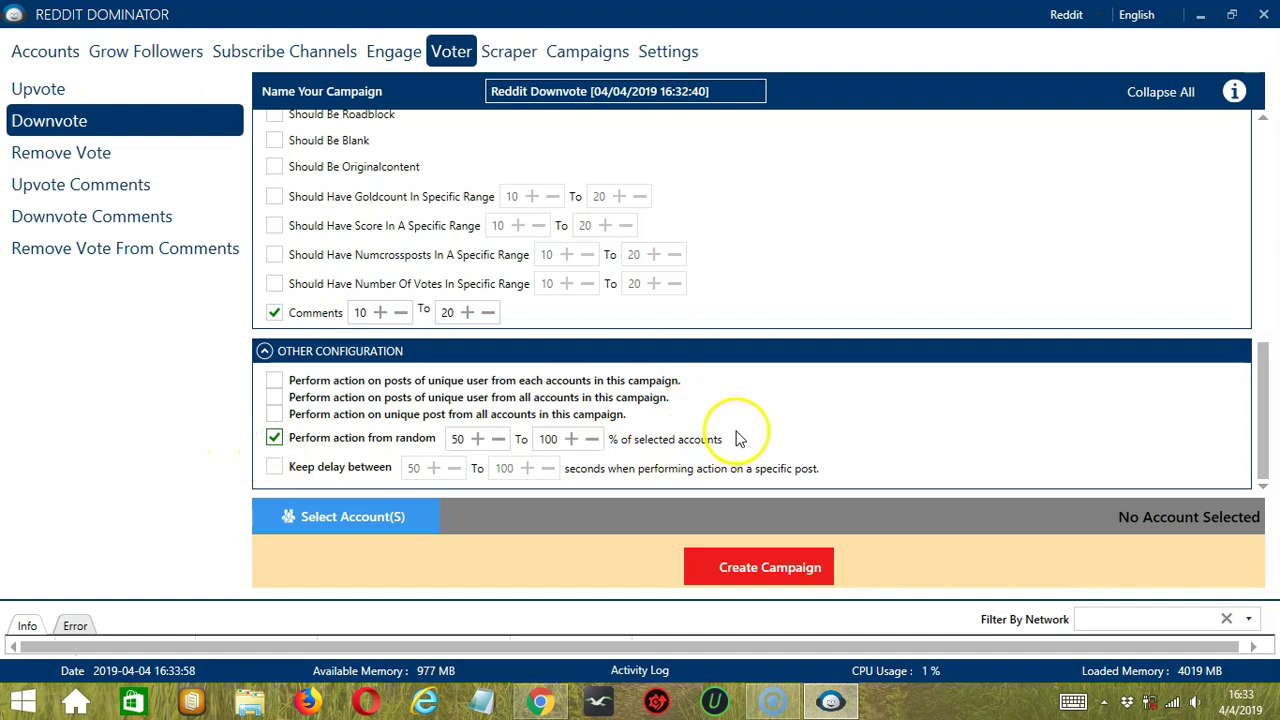
pyautogui.click(268, 472)
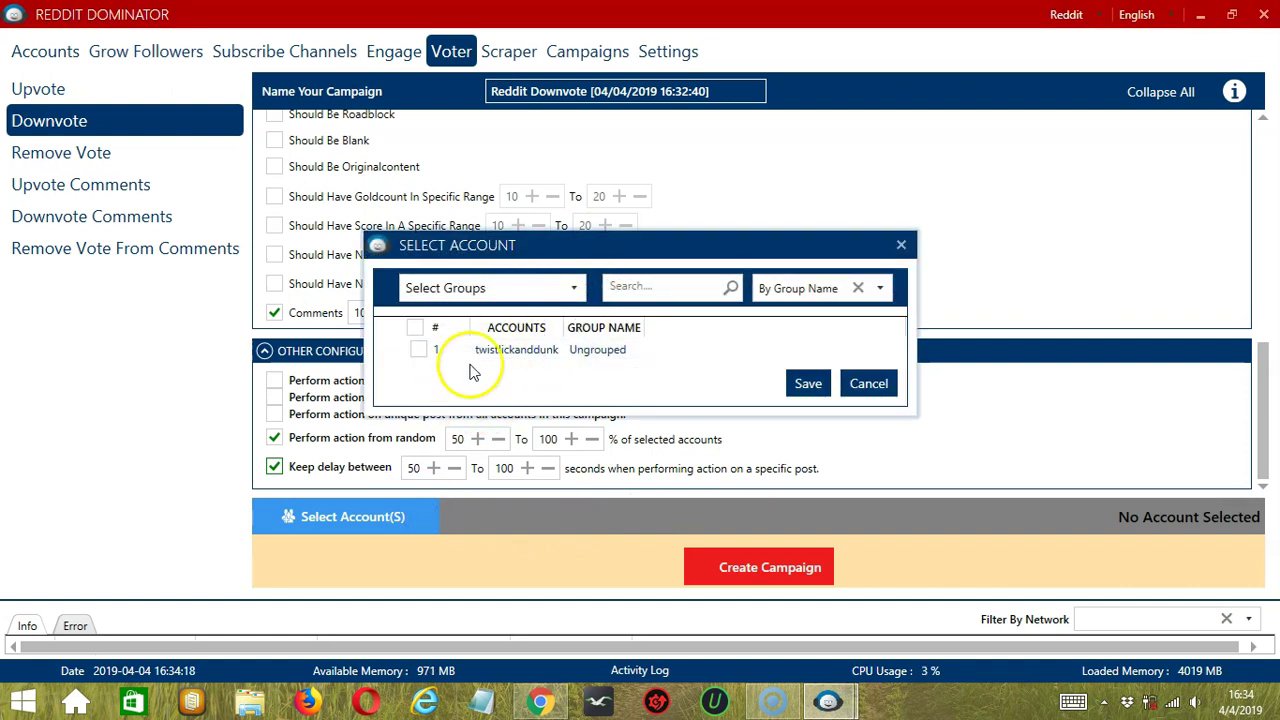
# Assign the listed Reddit account to the campaign and create it, overriding that account's existing Downvote settings
pyautogui.click(418, 349)
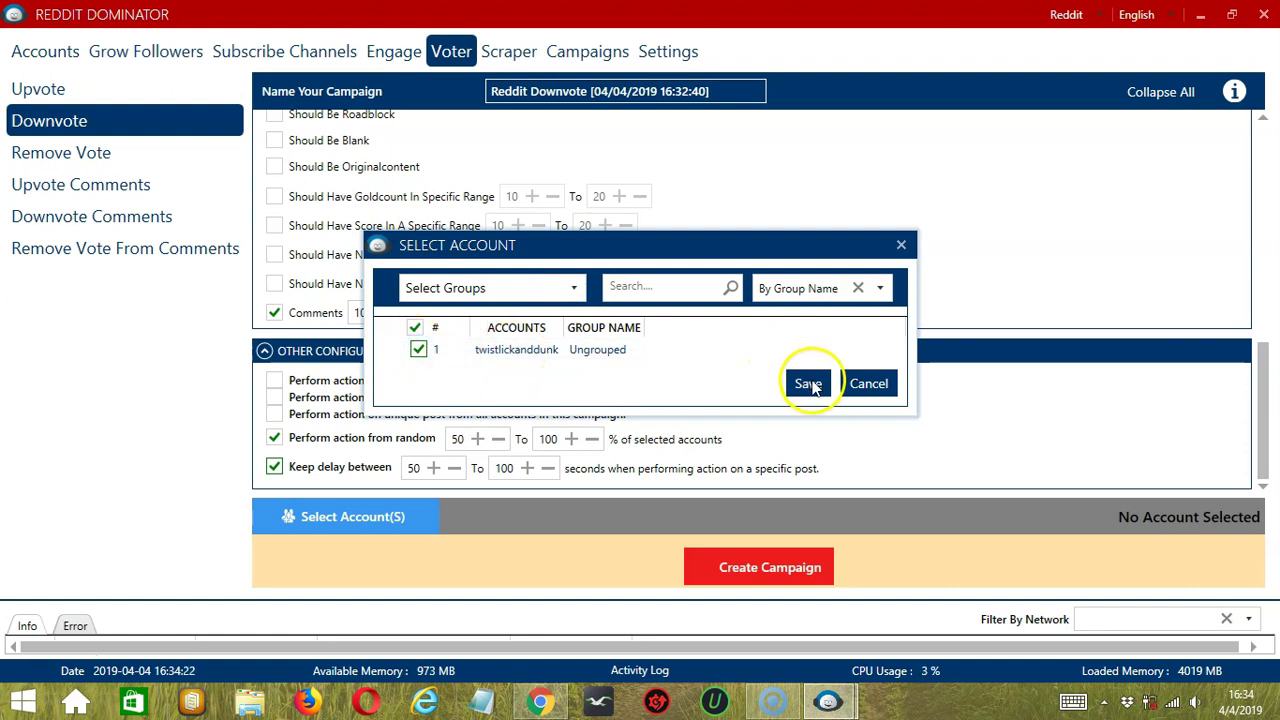
pyautogui.click(808, 383)
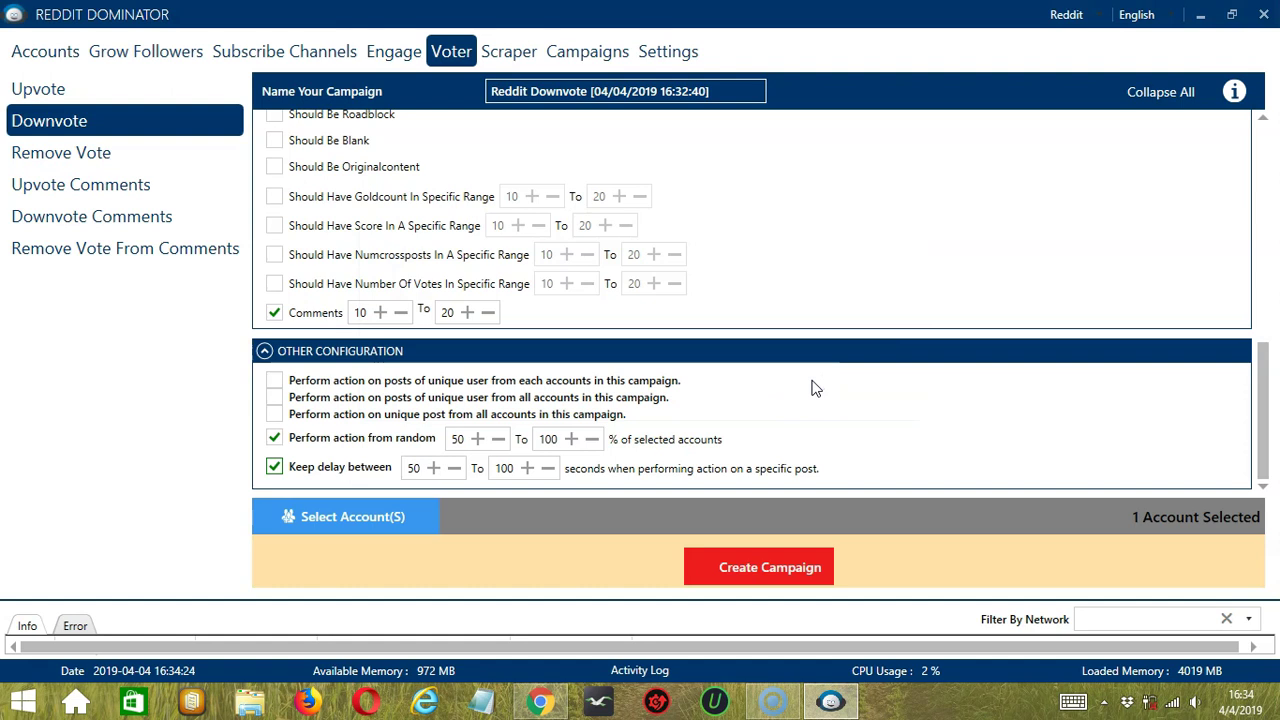
pyautogui.click(704, 570)
pyautogui.click(448, 284)
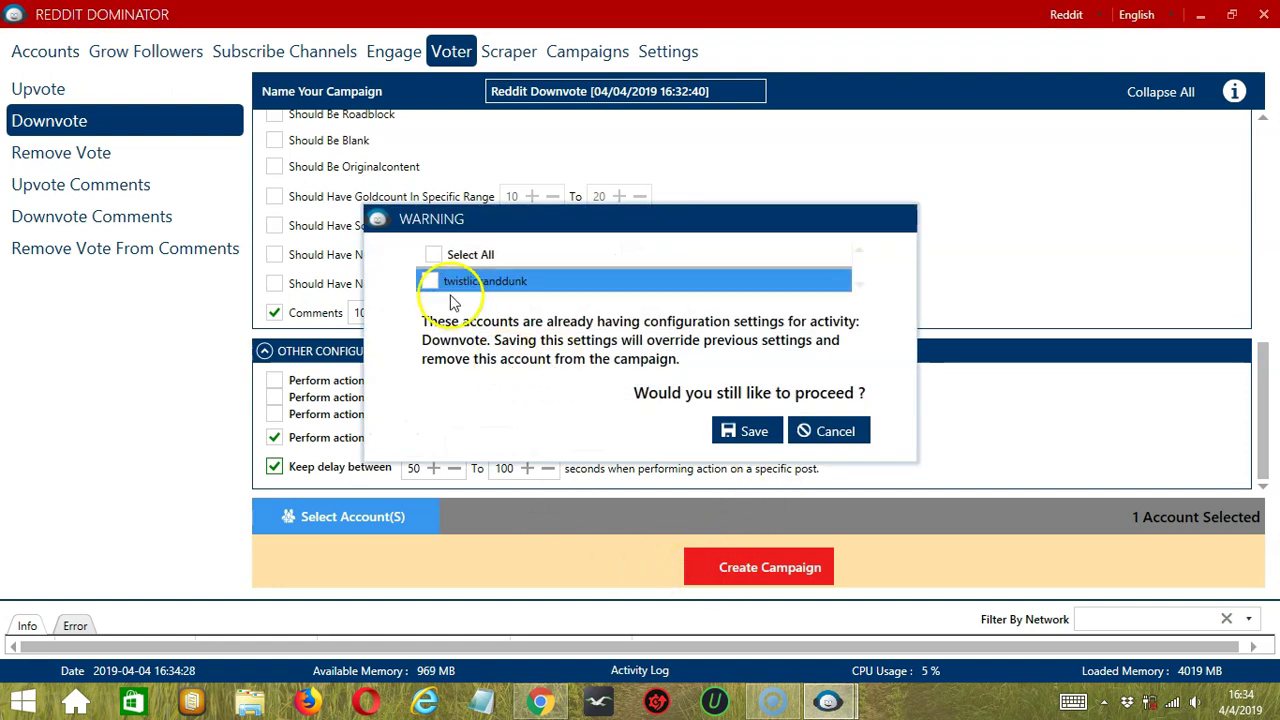
pyautogui.click(430, 281)
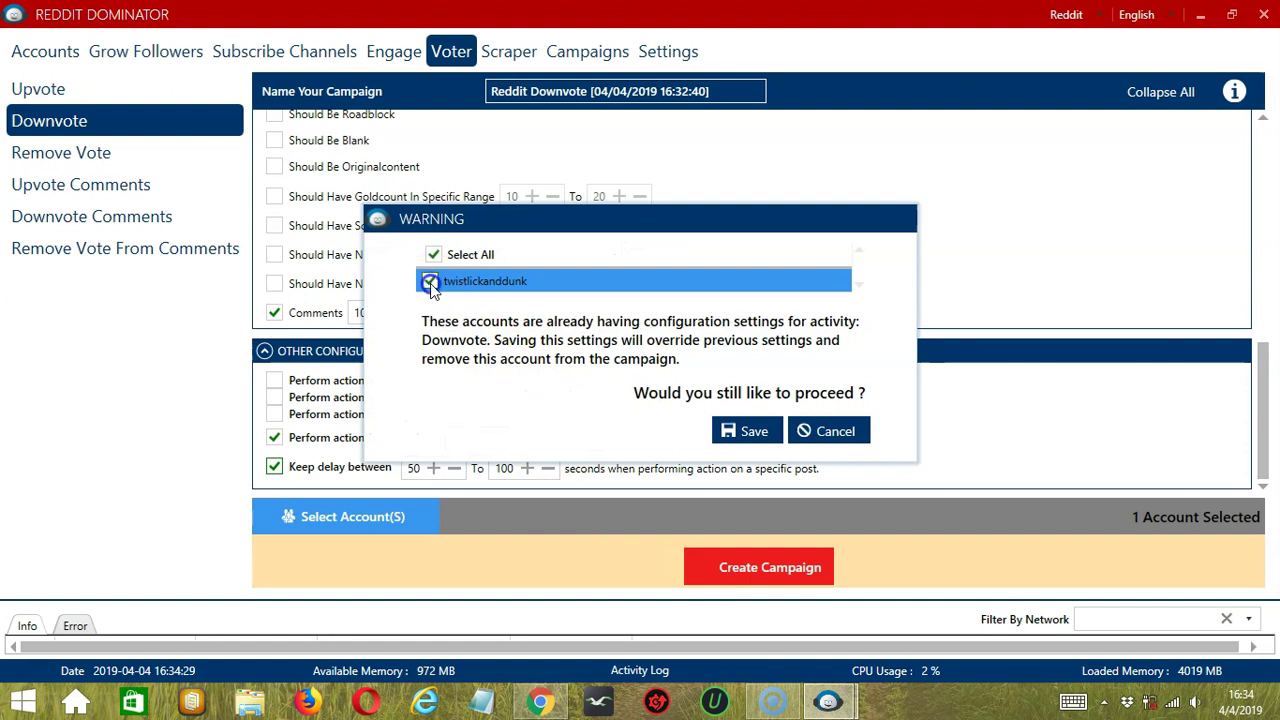
pyautogui.click(742, 430)
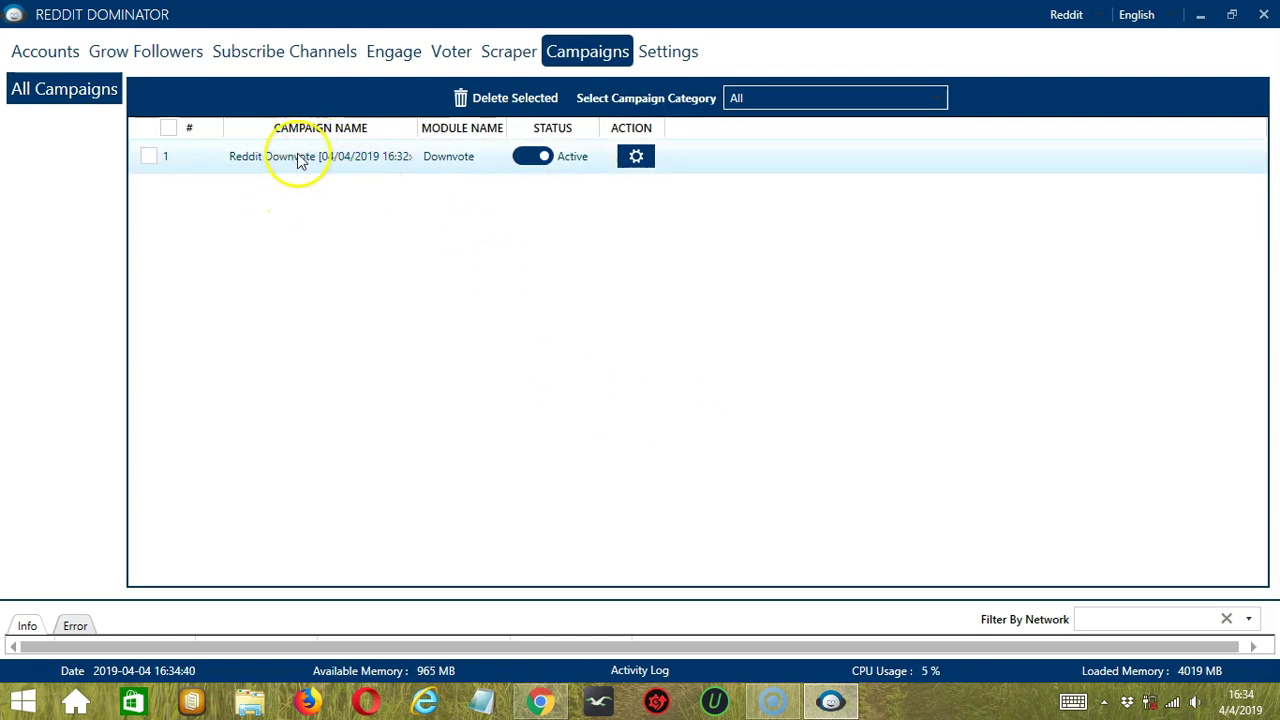
# Pause the Reddit Downvote campaign and view the actions available for it
pyautogui.click(528, 158)
pyautogui.click(638, 158)
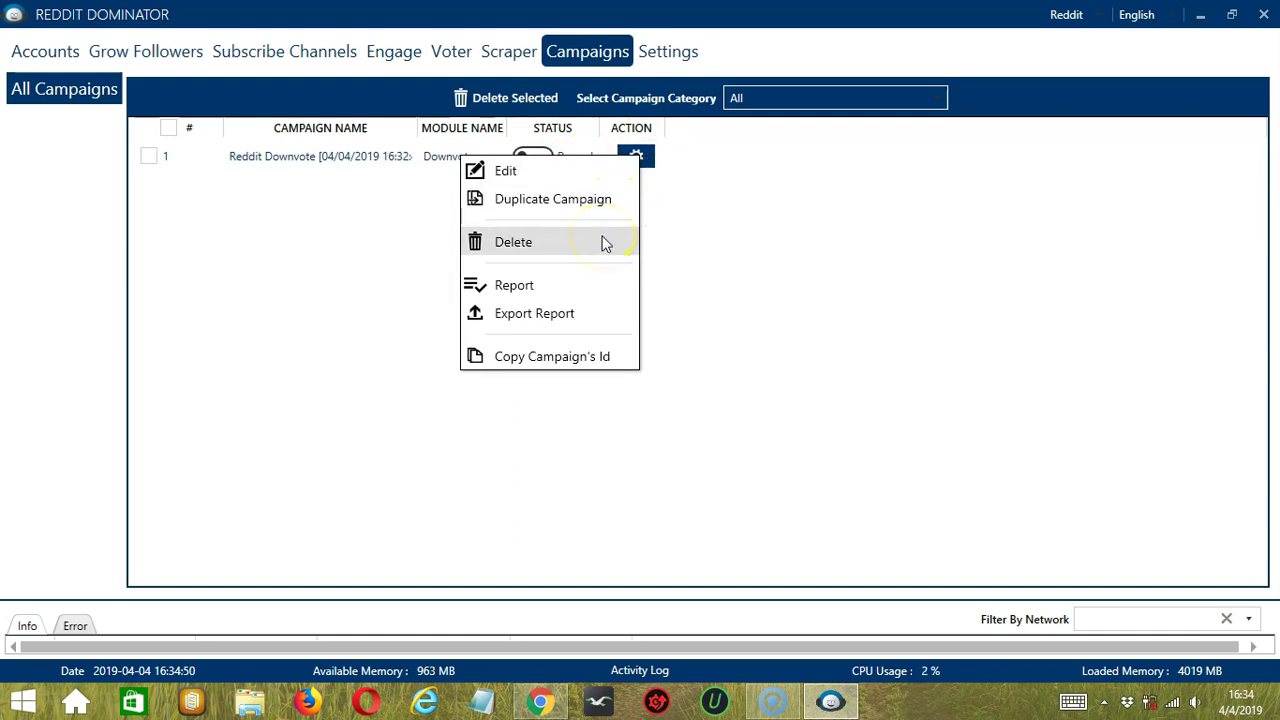
pyautogui.click(743, 196)
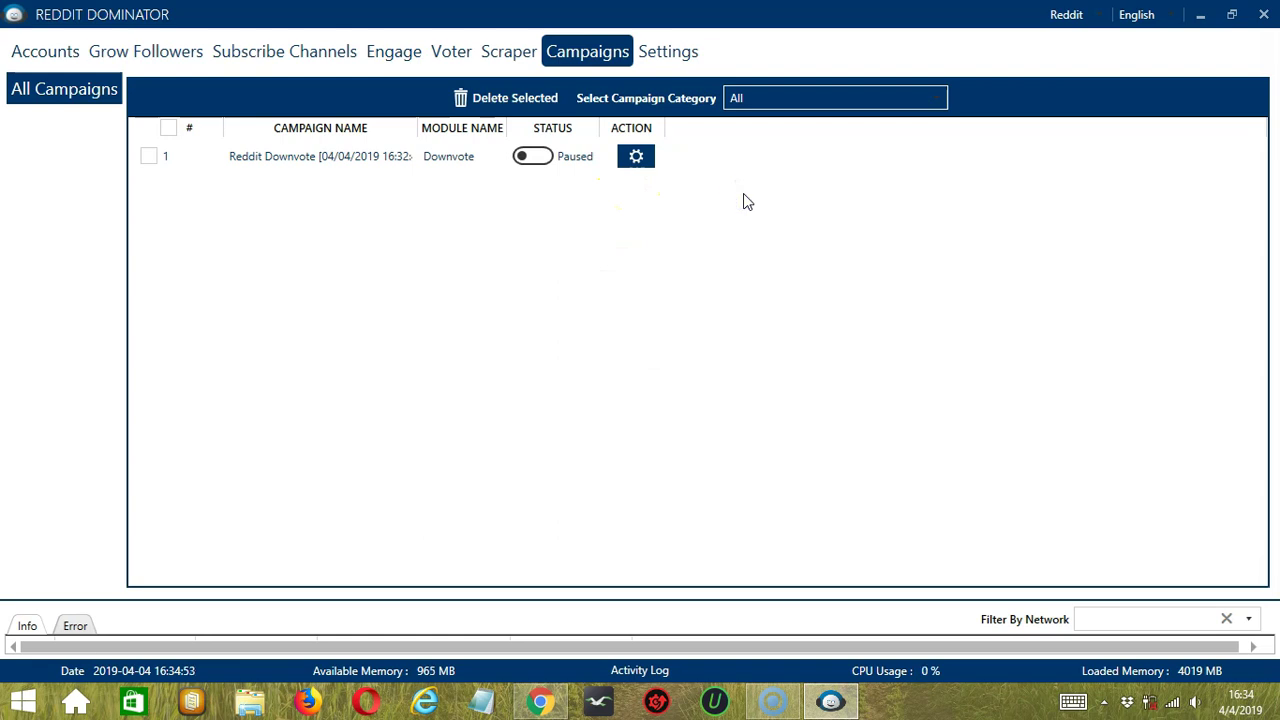